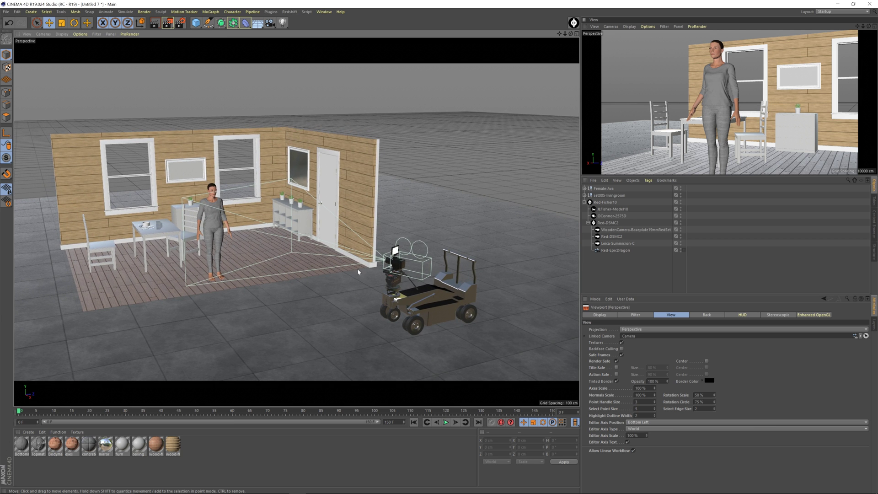
- Set the renderer to Physical in the render settings
alt+drag(358, 272, 256, 254)
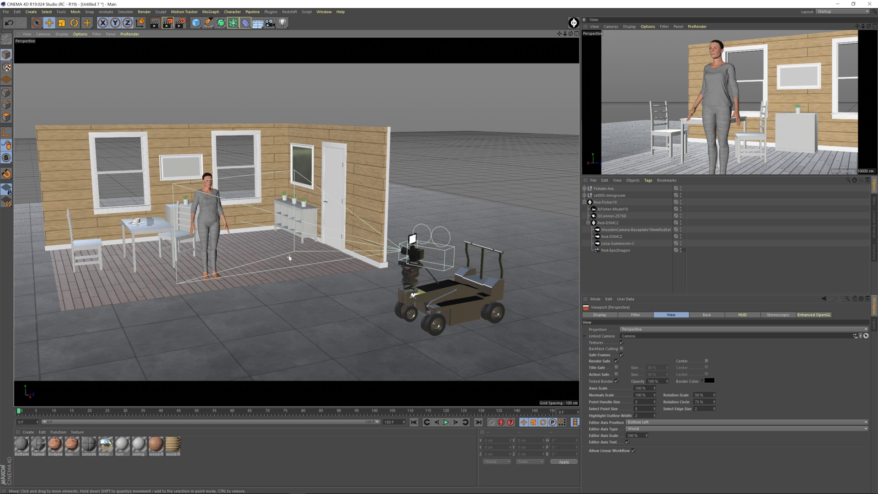
click(182, 23)
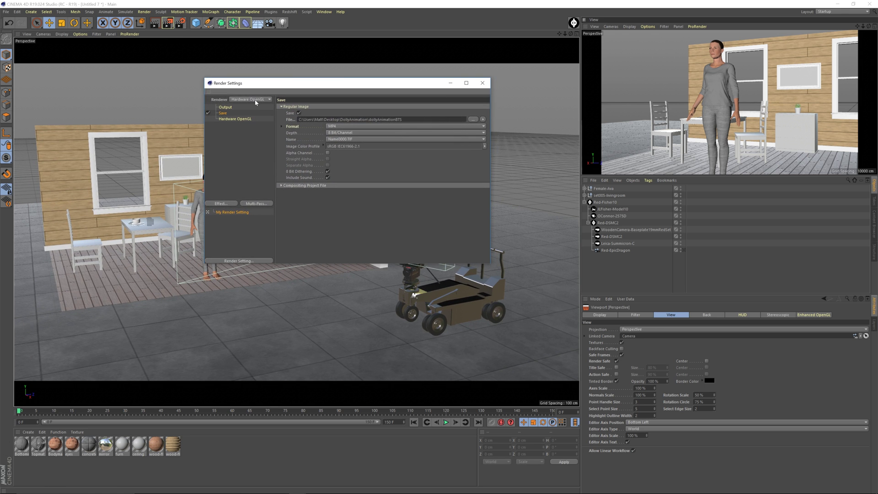
click(256, 101)
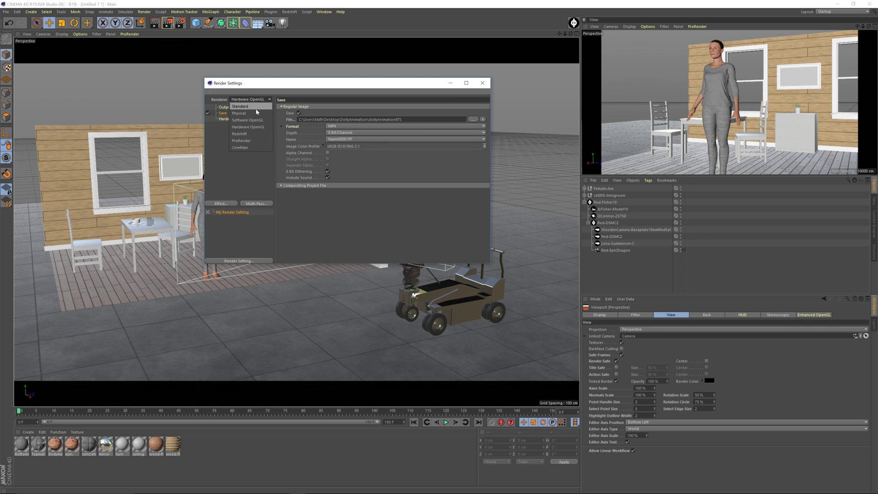
click(256, 112)
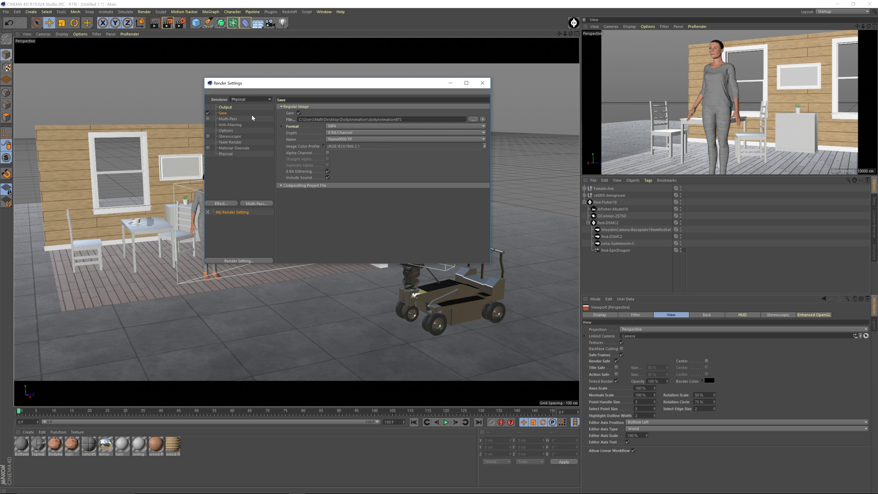
- Set the sampler of the Physical renderer to Progressive and close the render settings
click(234, 119)
click(234, 125)
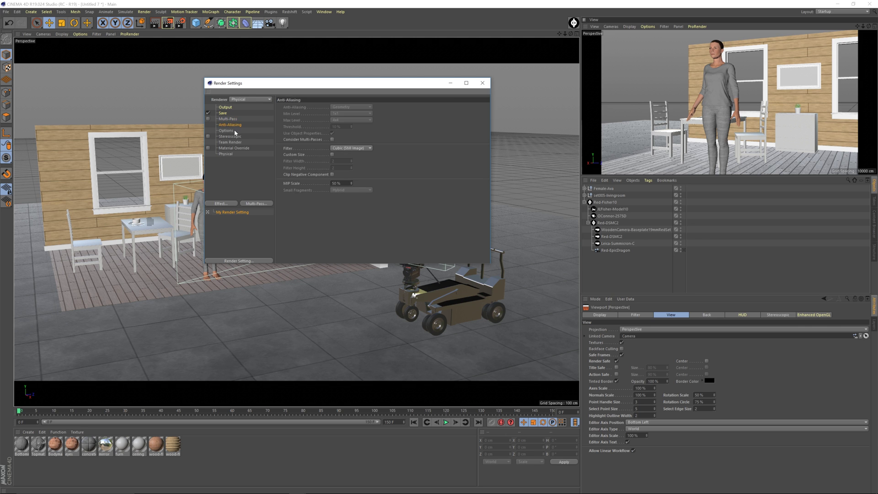
click(234, 130)
click(235, 136)
click(235, 143)
click(235, 148)
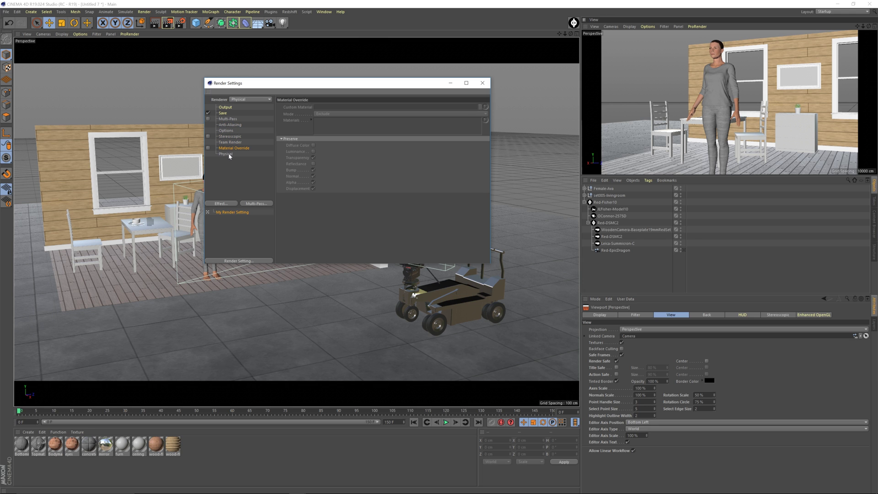
click(229, 154)
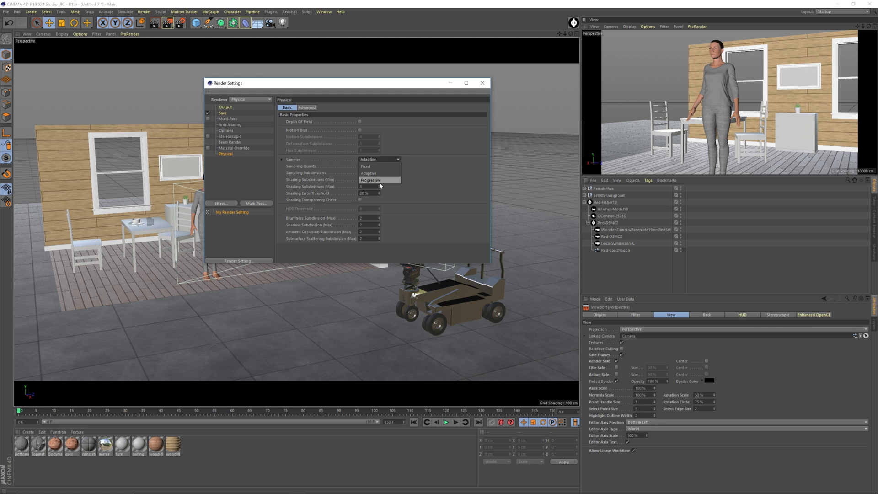
click(380, 180)
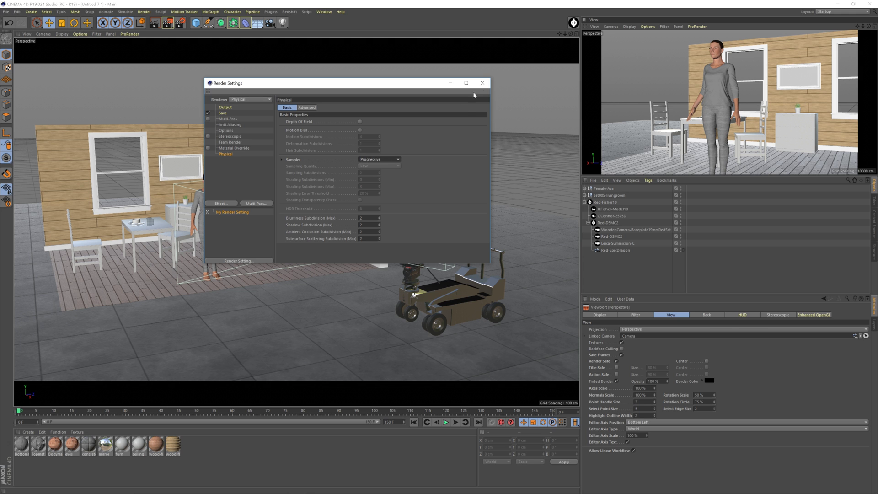
click(483, 83)
- Delete the OConnor-2575D head's animation keyframe at frame 150
click(605, 201)
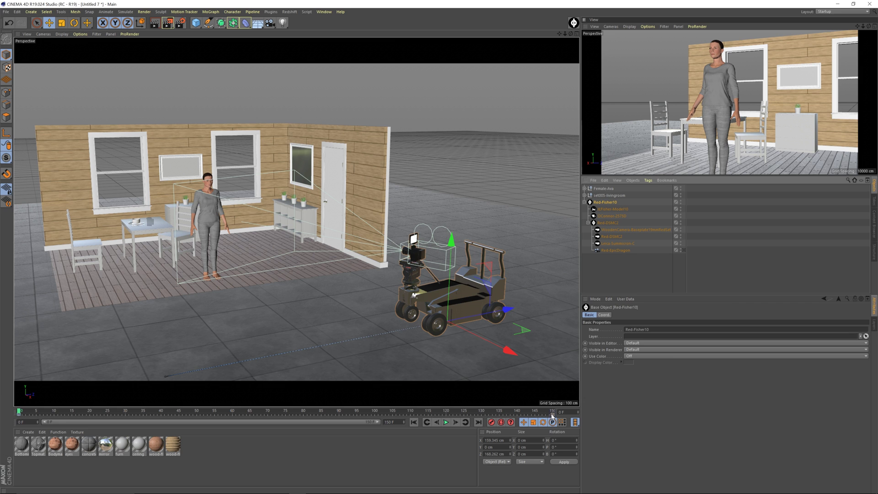
click(609, 216)
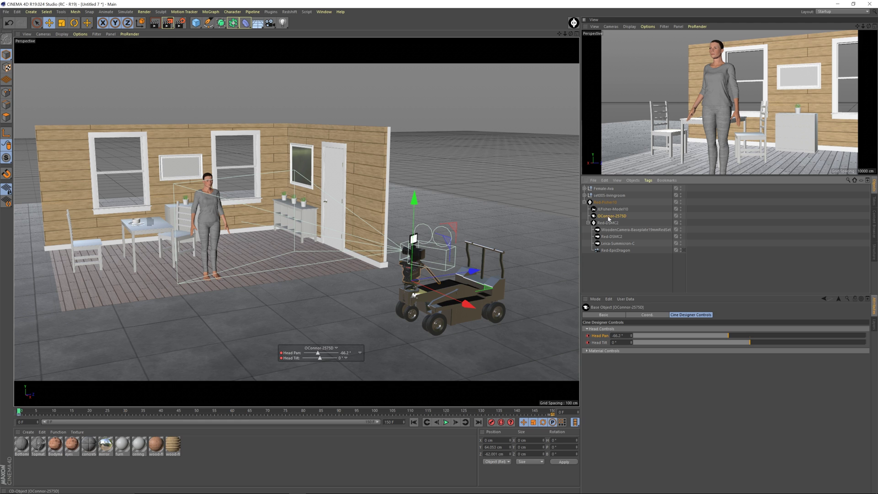
right_click(554, 417)
click(553, 418)
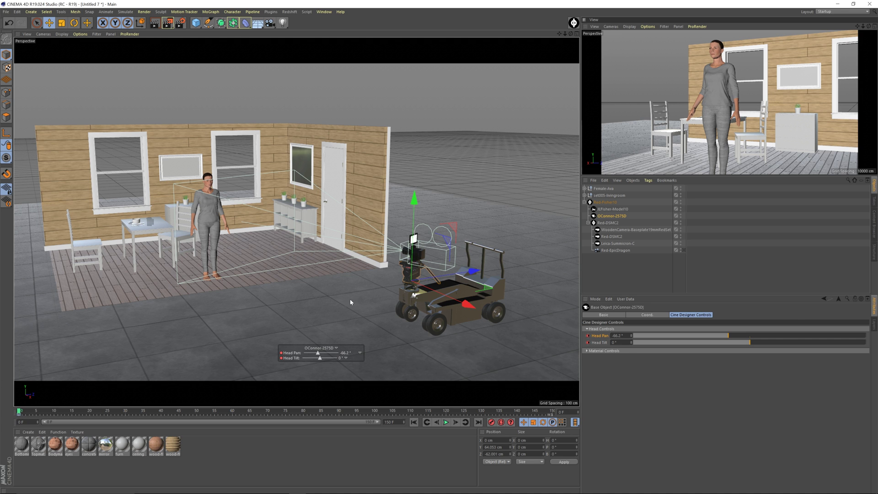
- Delete the keyframes at frame 0 of the OConnor-2575D head and the Red-Fisher10 dolly rig
click(21, 415)
right_click(21, 416)
click(20, 416)
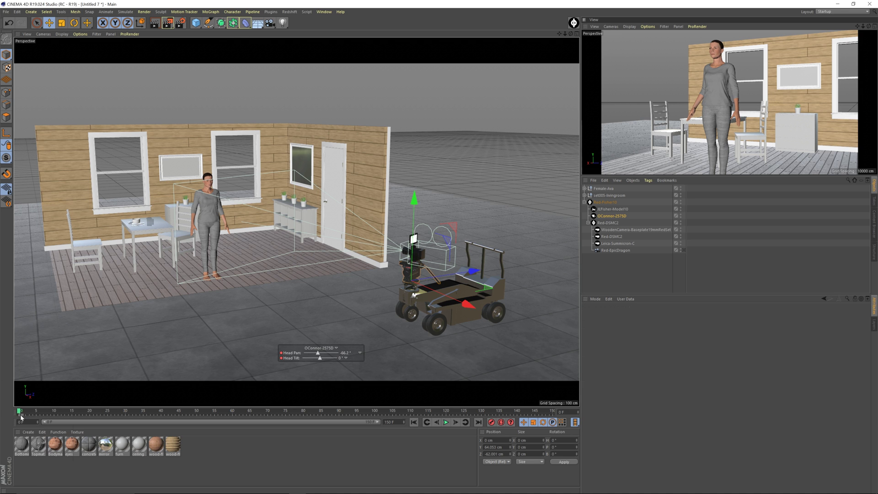
click(612, 202)
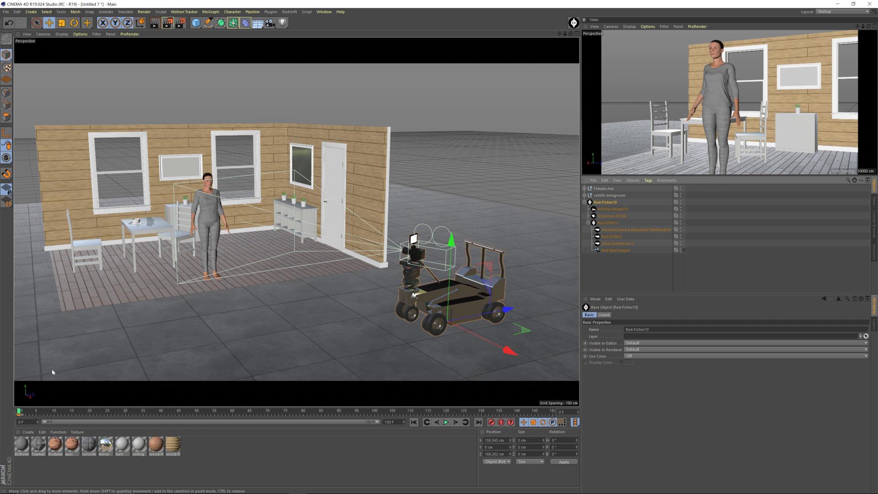
right_click(21, 416)
click(20, 416)
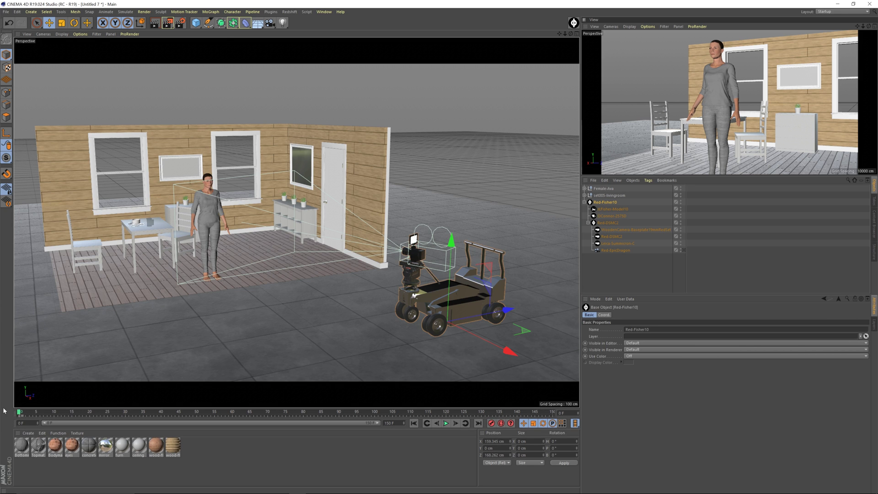
- Turn off saving of the render output and restrict the output frame range to a single-frame render
click(180, 22)
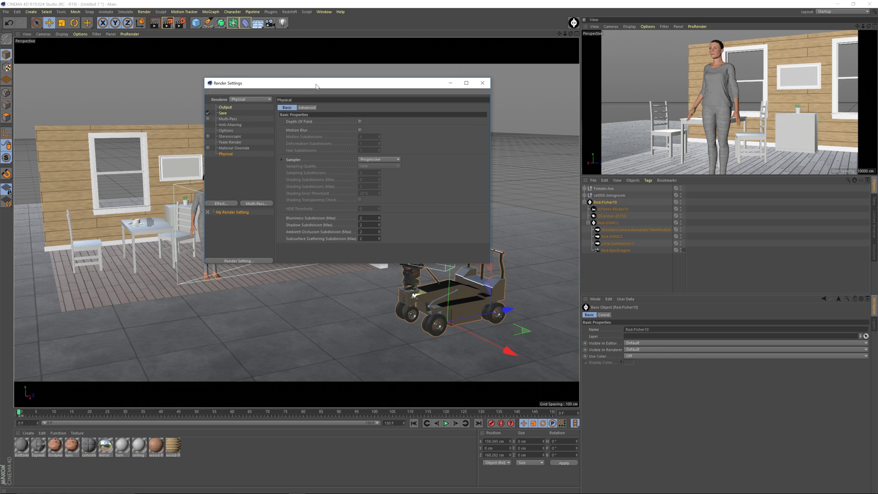
drag(311, 84, 316, 83)
click(230, 112)
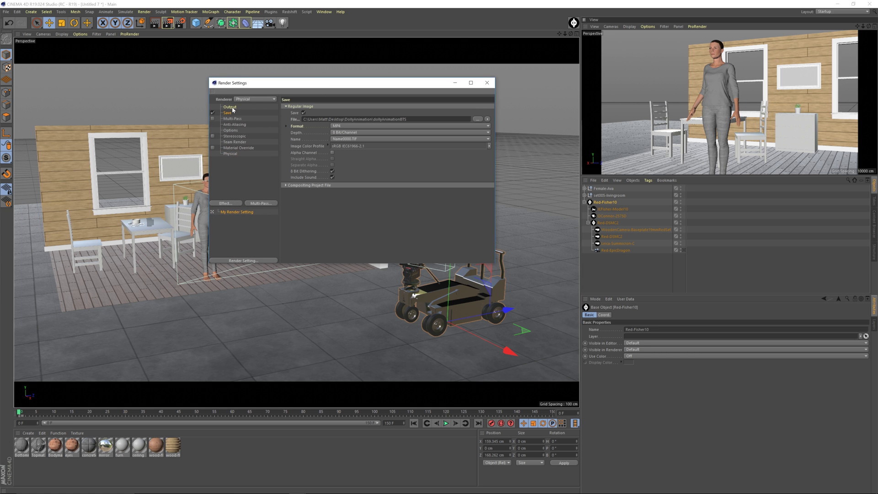
click(213, 112)
click(229, 108)
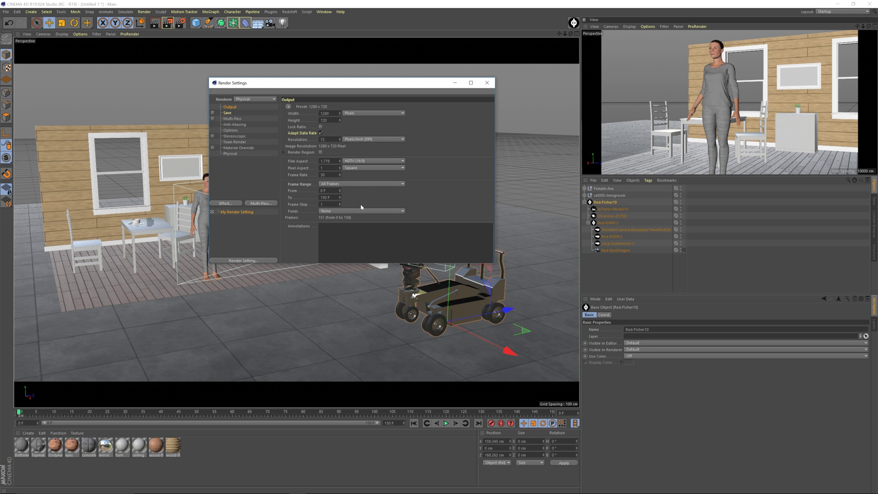
click(361, 185)
click(356, 191)
click(487, 83)
- Deselect everything and render the perspective view of the room set and camera dolly to the Picture Viewer
click(410, 274)
alt+drag(327, 275, 338, 276)
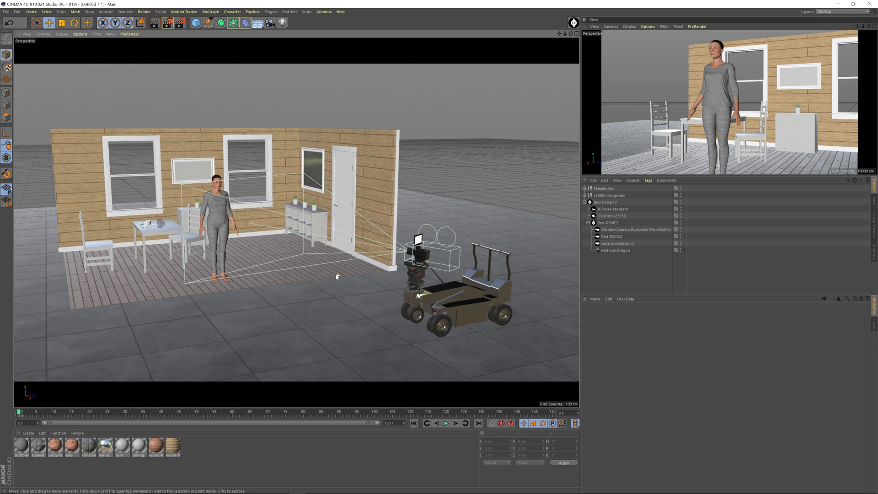
click(30, 42)
click(81, 77)
mouse_move(353, 230)
alt+mouse_down()
mouse_move(342, 226)
mouse_move(345, 242)
mouse_move(337, 234)
alt+mouse_up()
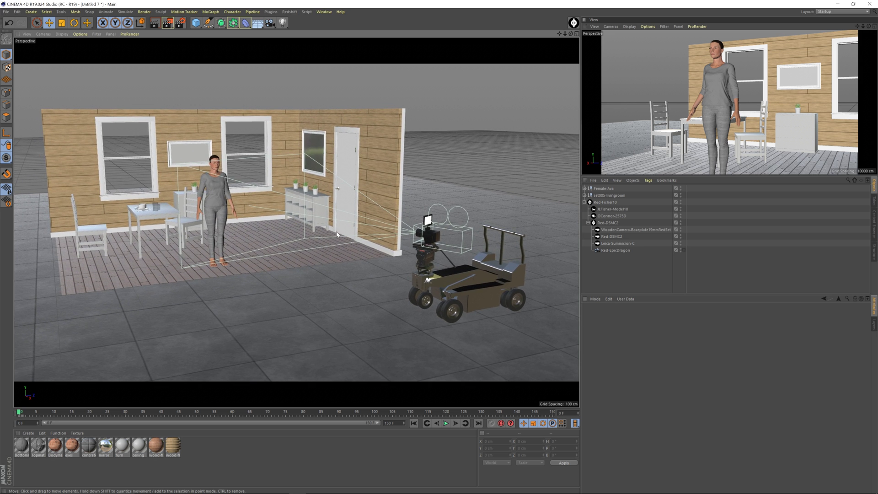
click(27, 34)
click(342, 293)
key(shift+r)
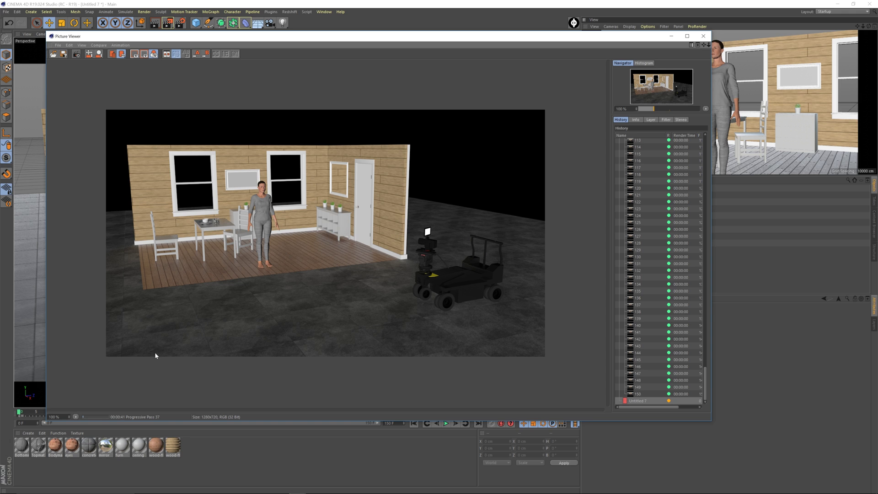
- Stop the running render and close the Picture Viewer without saving the image
click(76, 54)
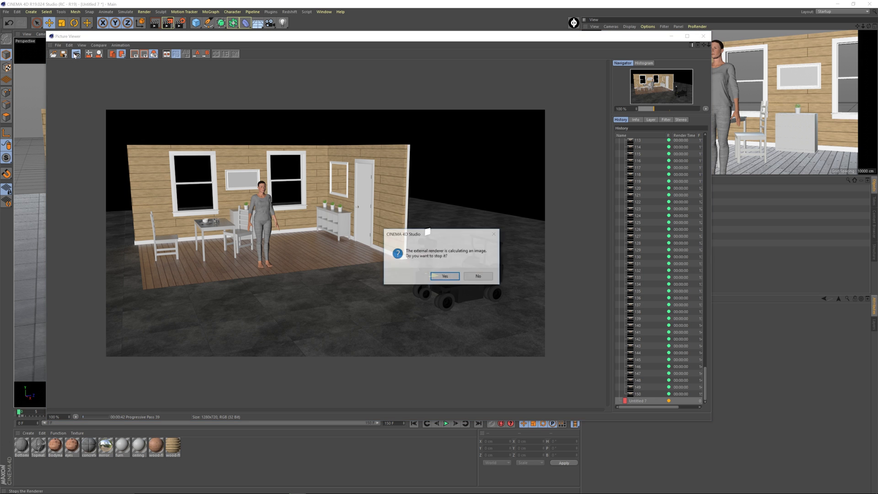
click(438, 277)
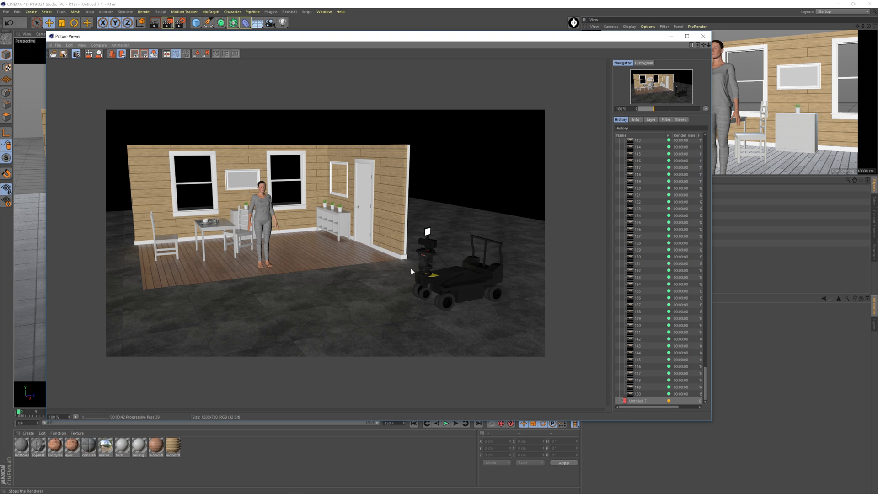
click(76, 54)
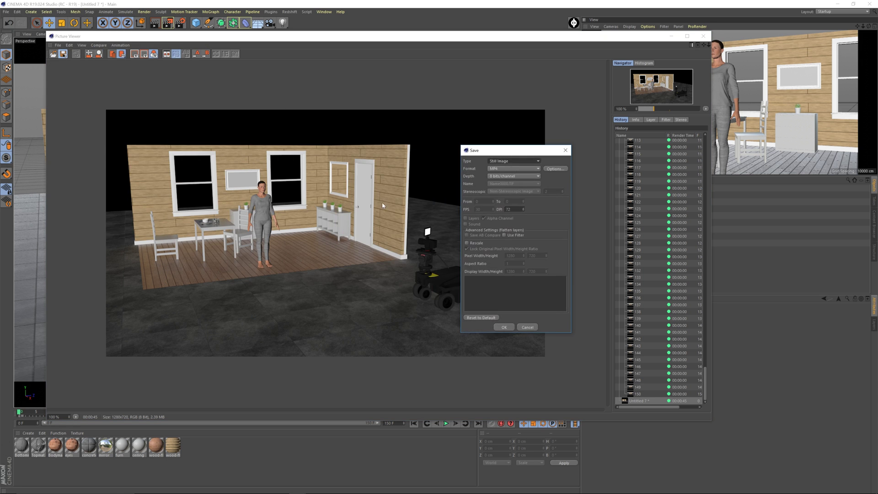
click(529, 327)
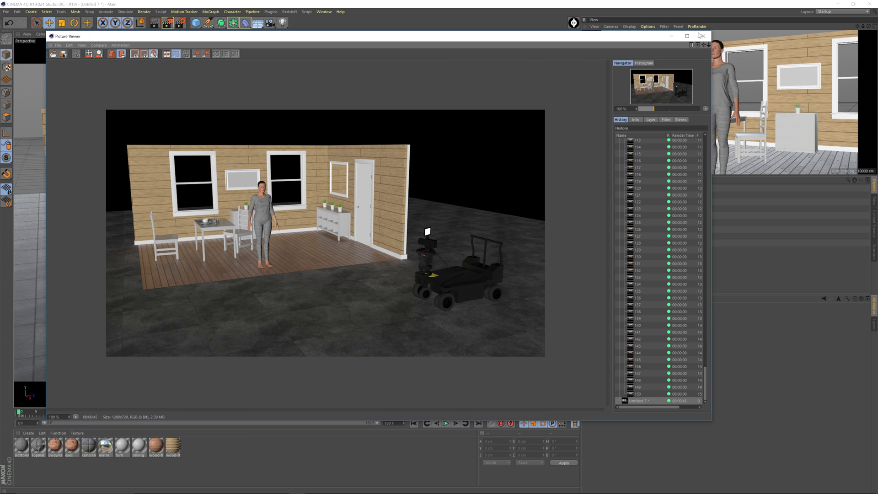
click(703, 36)
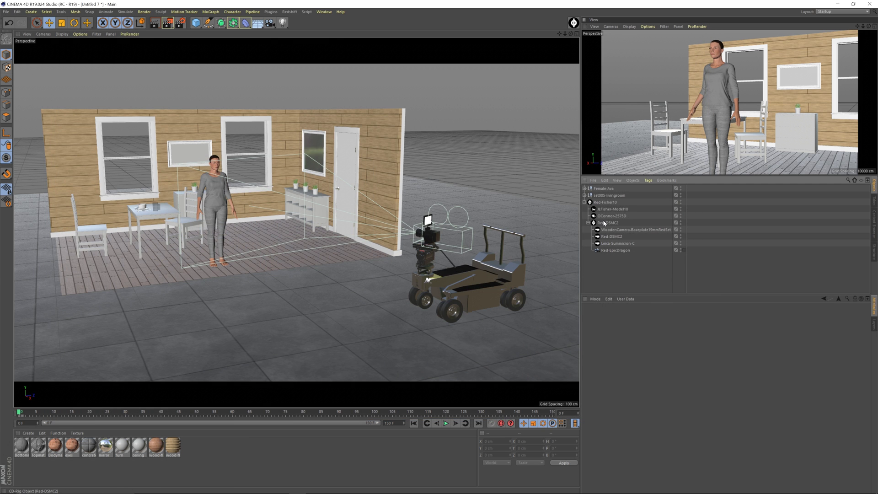
- Add the Arri-SkyPanel-S60 and the Matthews-Stand-Combo3Riser from the physical Cine Designer presets to the scene
click(585, 202)
key(shift+F8)
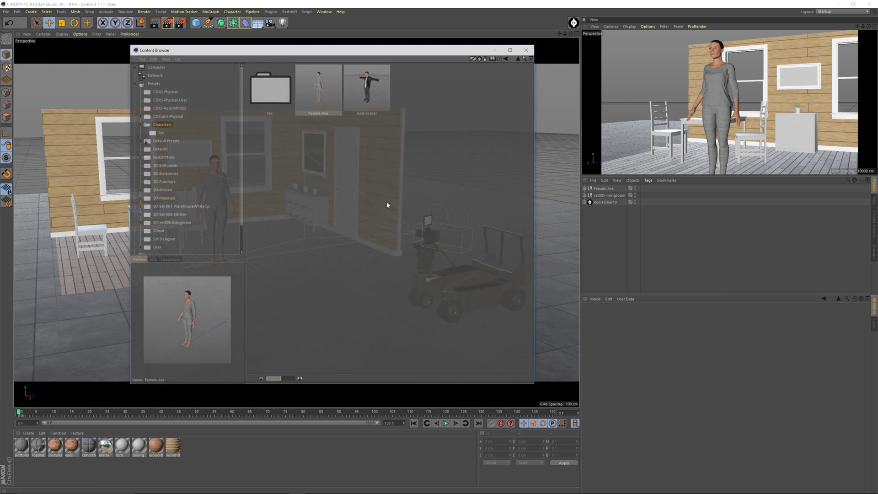
click(142, 125)
click(166, 92)
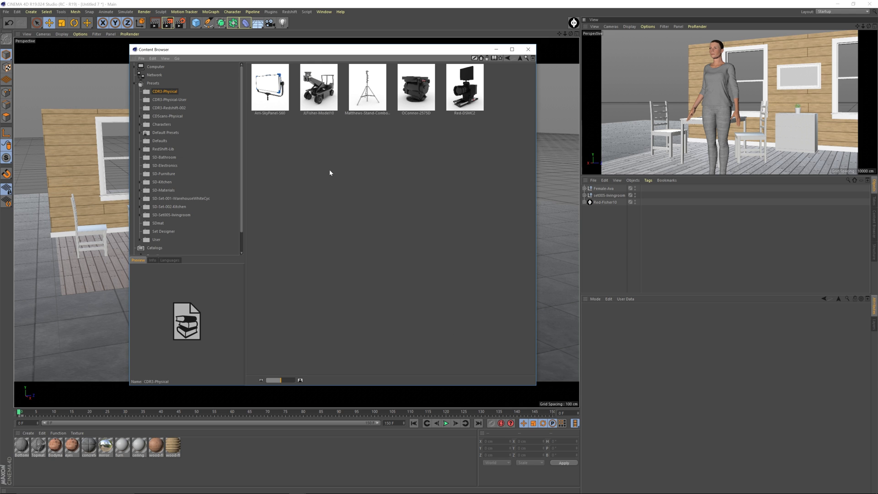
double_click(286, 96)
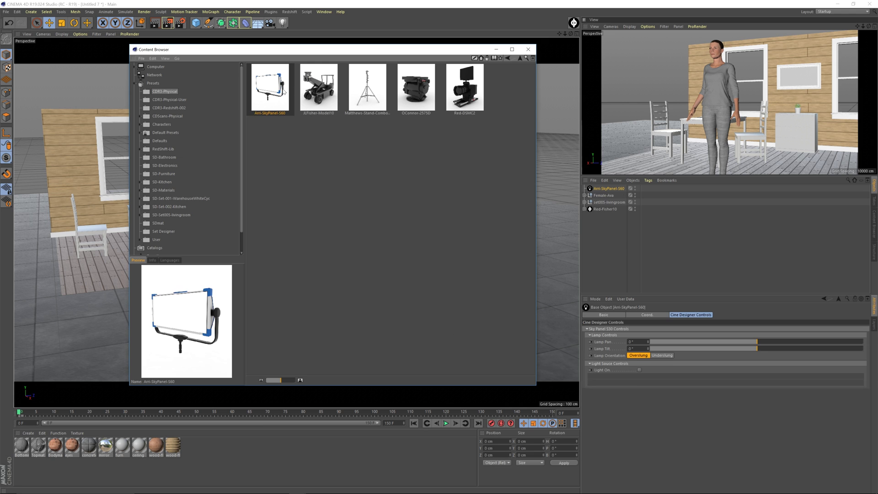
double_click(370, 82)
click(528, 49)
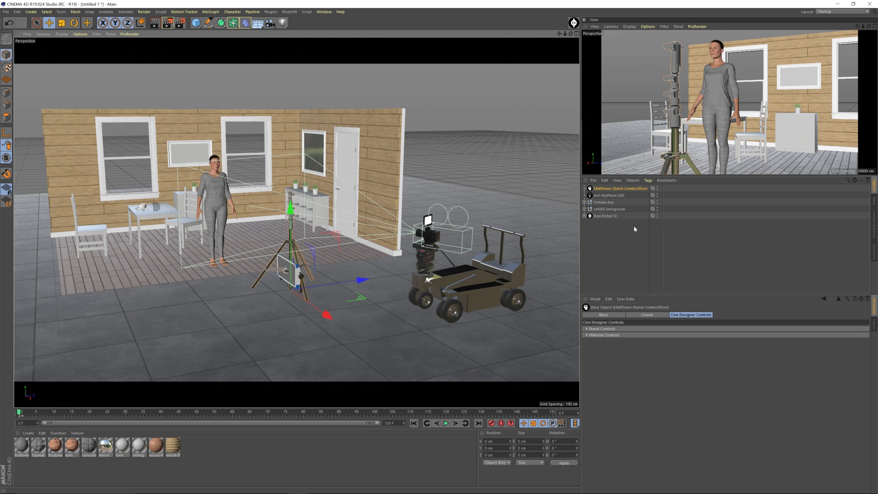
- Combine the Matthews stand and the Arri SkyPanel into a CD-Rig and name the rig KeyLihgt
click(635, 229)
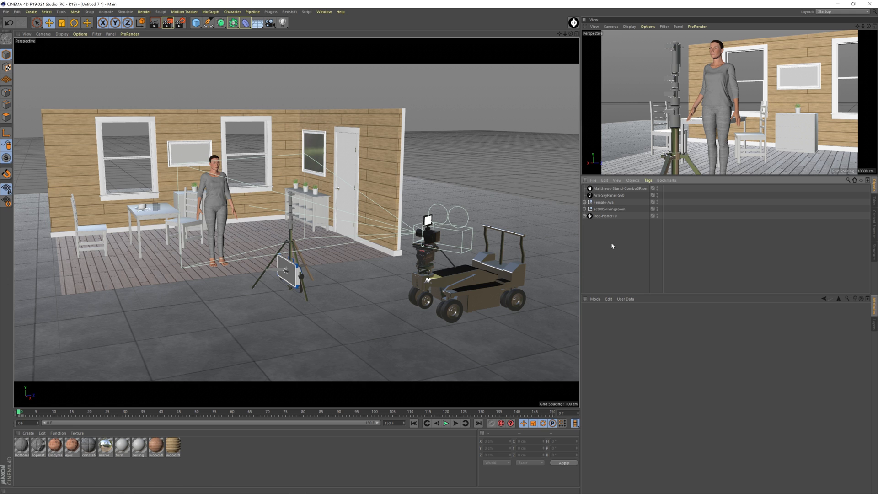
drag(604, 203, 601, 189)
click(601, 188)
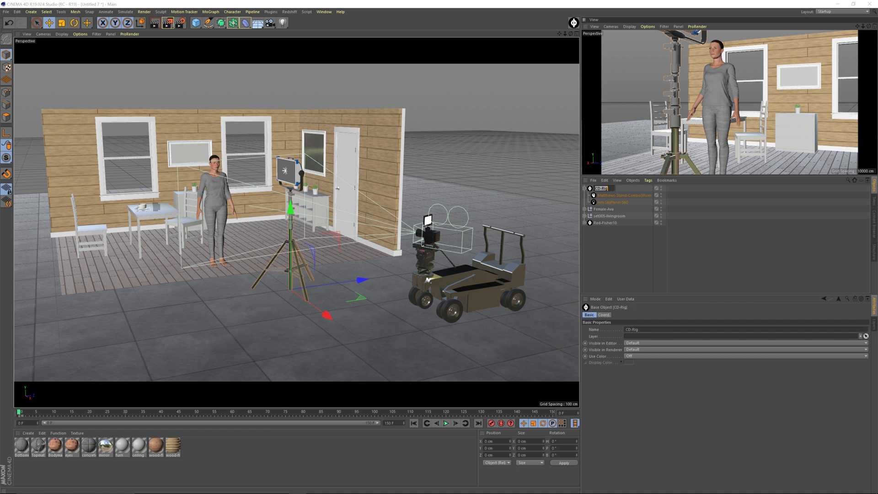
text(KeyLihgt)
key(Return)
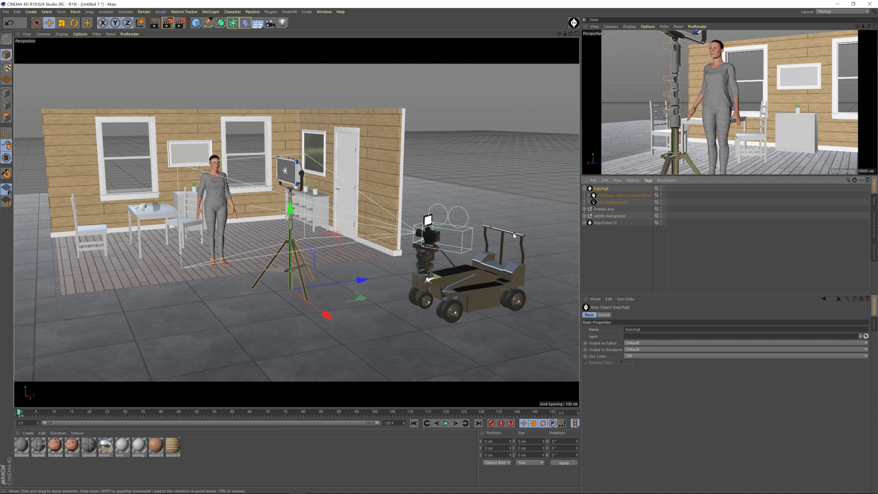
- Rotate the KeyLihgt rig to a heading of -90° and move it in front of the set to about X 183 cm, Z -297 cm
scroll(357, 263, down, 1)
alt+drag(357, 263, 187, 369)
key(r)
key(ctrl+z)
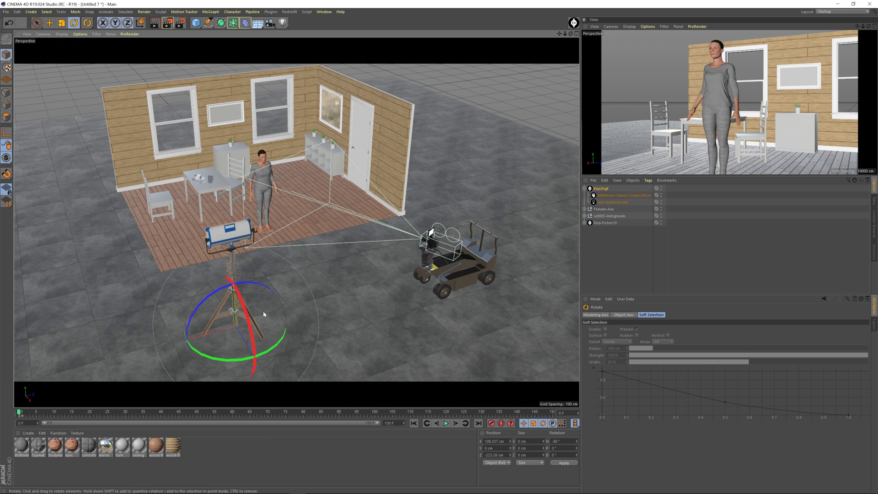
key(e)
alt+drag(308, 298, 265, 238)
drag(147, 283, 166, 283)
alt+drag(270, 256, 288, 271)
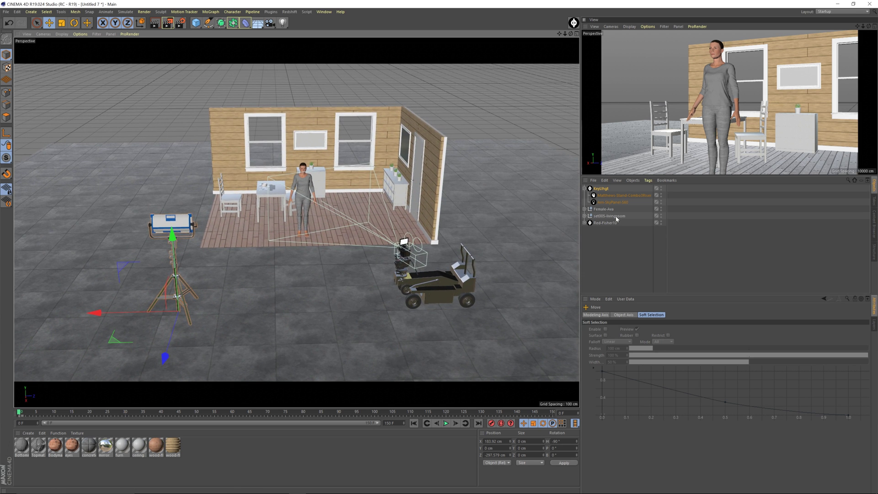
- Raise the Matthews stand of the key light rig to a stand height of about 44%
click(611, 195)
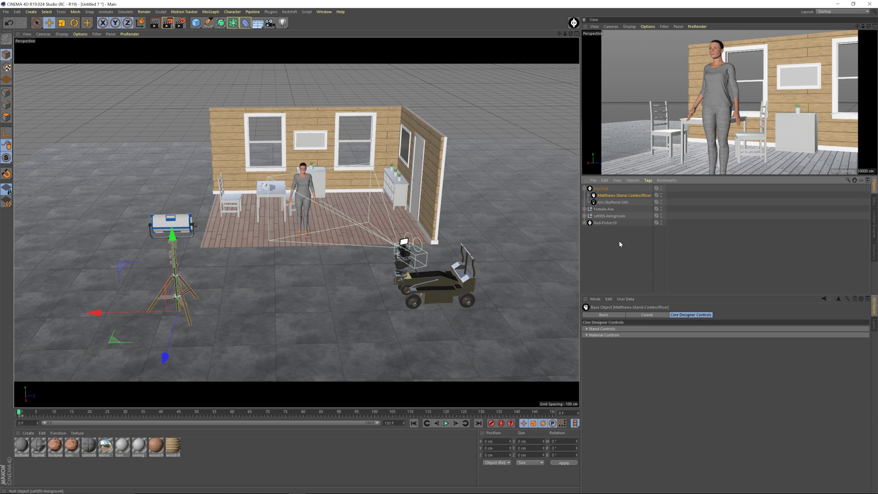
click(667, 329)
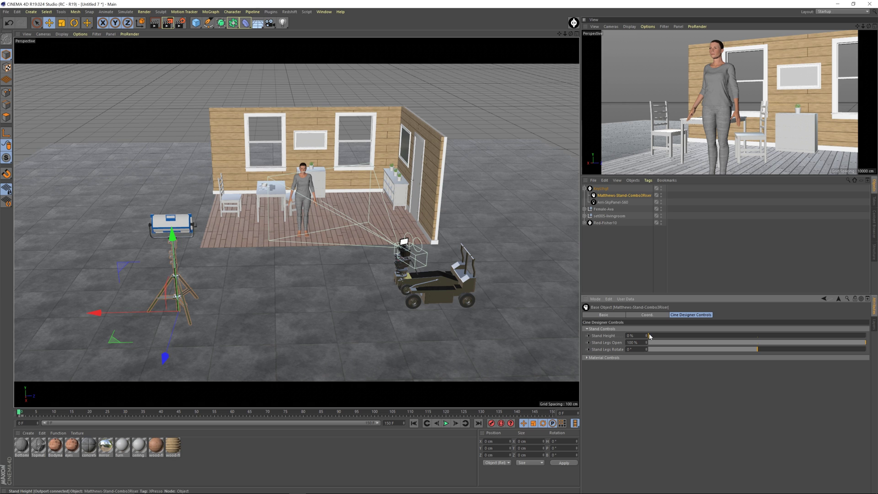
drag(650, 336, 729, 336)
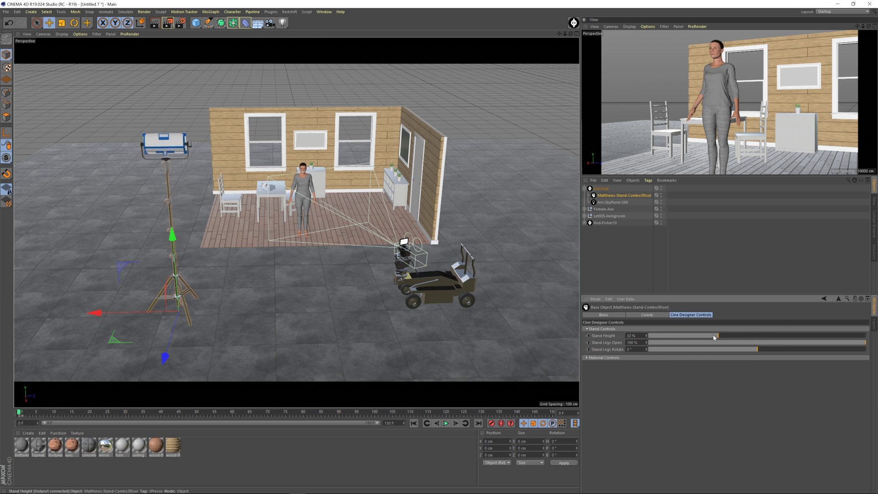
drag(783, 342, 677, 338)
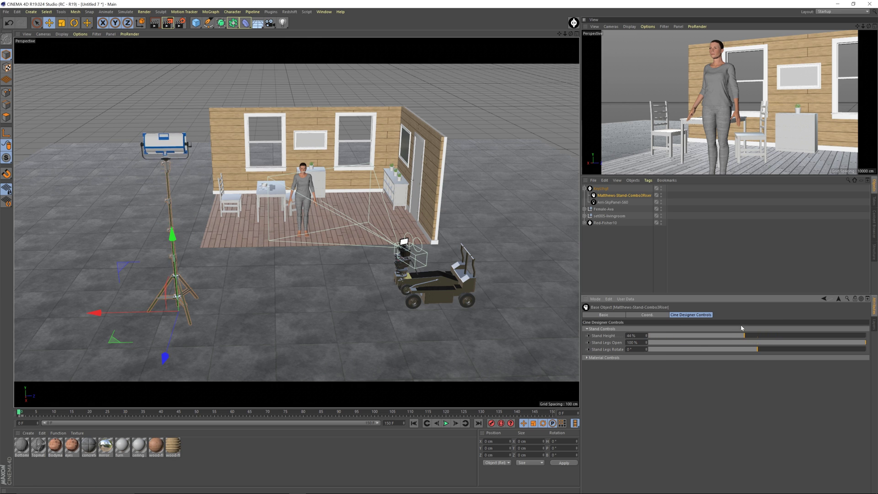
- Turn on the Arri SkyPanel and aim it at the set with a lamp pan of -56.8° and tilt of 16.2°
click(614, 202)
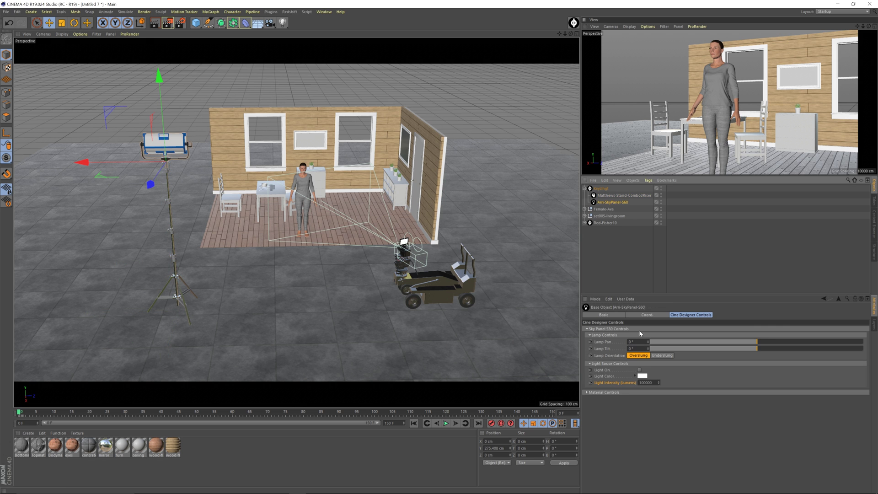
click(641, 370)
mouse_move(756, 344)
mouse_down()
mouse_move(737, 349)
mouse_move(767, 349)
mouse_up()
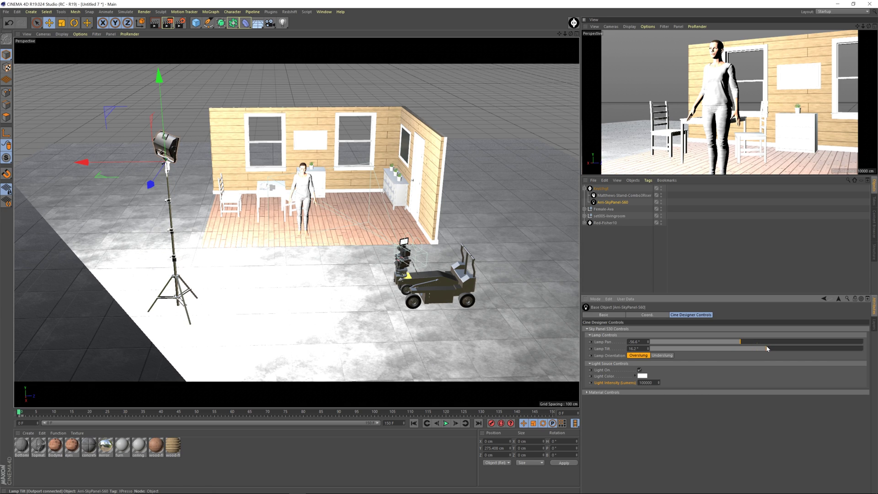
- Test-render the set lit by the SkyPanel, stop the render and close the Picture Viewer
alt+drag(329, 204, 291, 233)
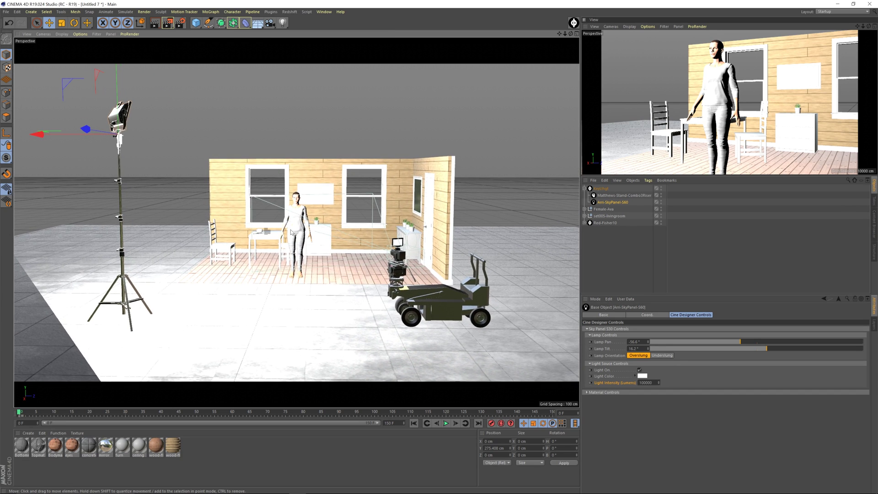
click(34, 42)
click(261, 108)
click(506, 157)
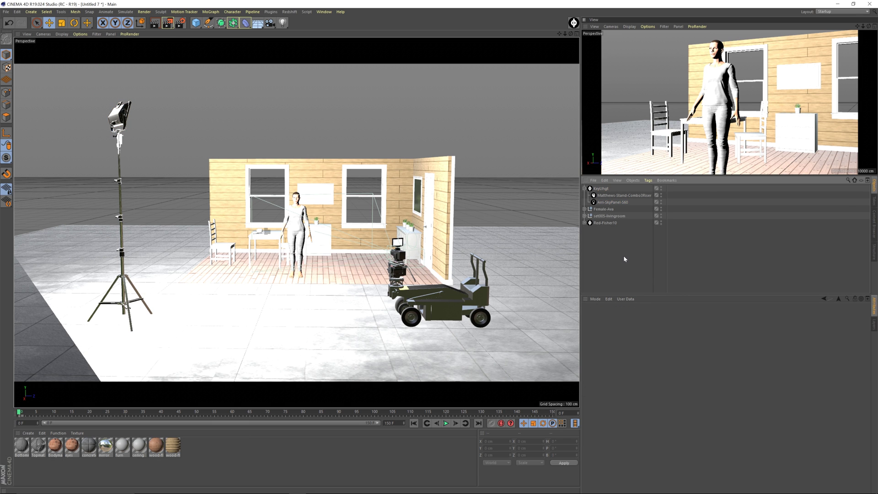
key(shift+r)
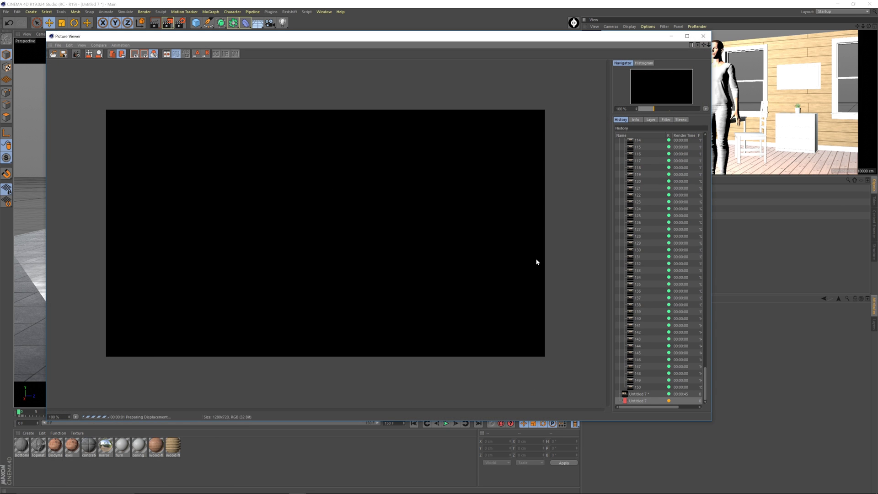
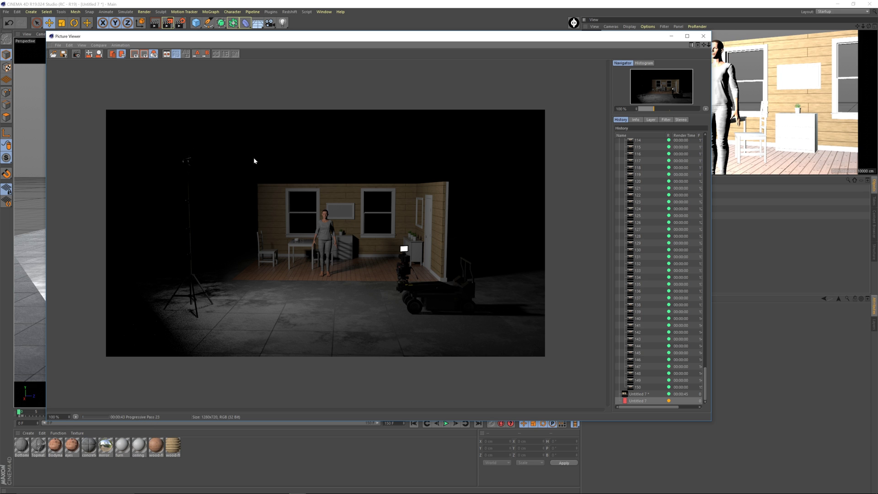
click(77, 54)
click(444, 277)
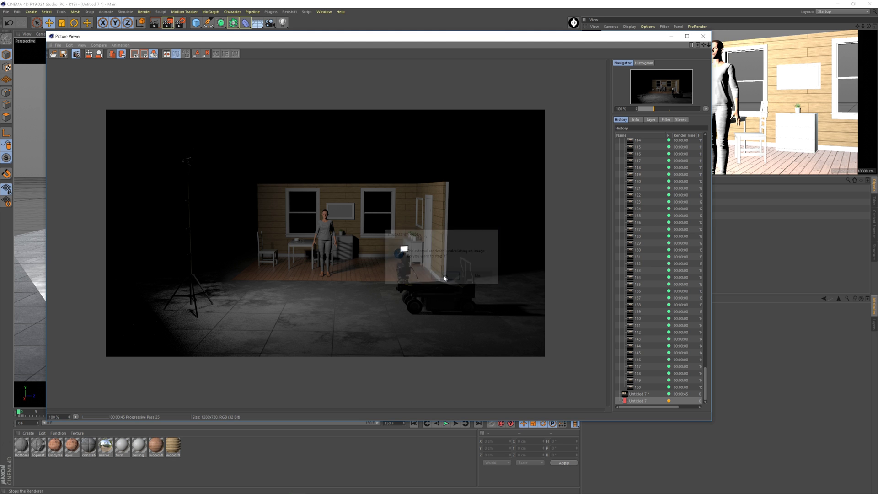
click(704, 35)
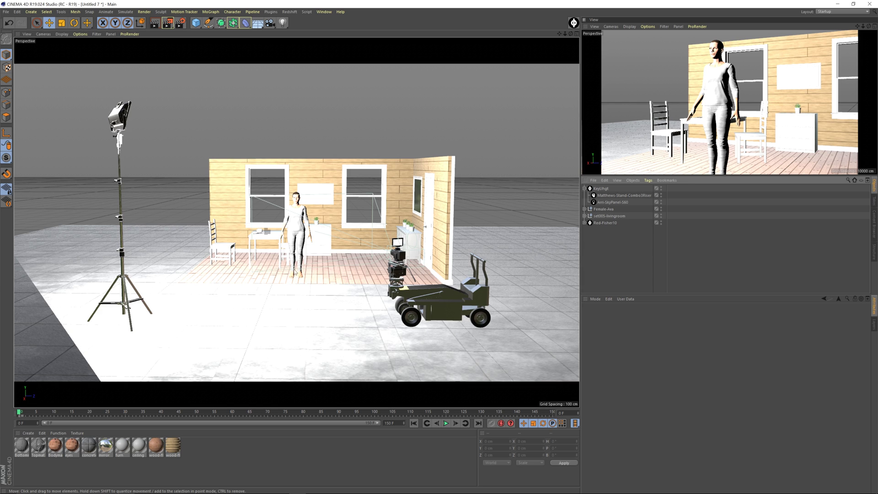
- Switch the large perspective view to Quick Shading
mouse_move(295, 273)
alt+mouse_down()
mouse_move(275, 293)
mouse_move(279, 316)
mouse_move(286, 287)
alt+mouse_up()
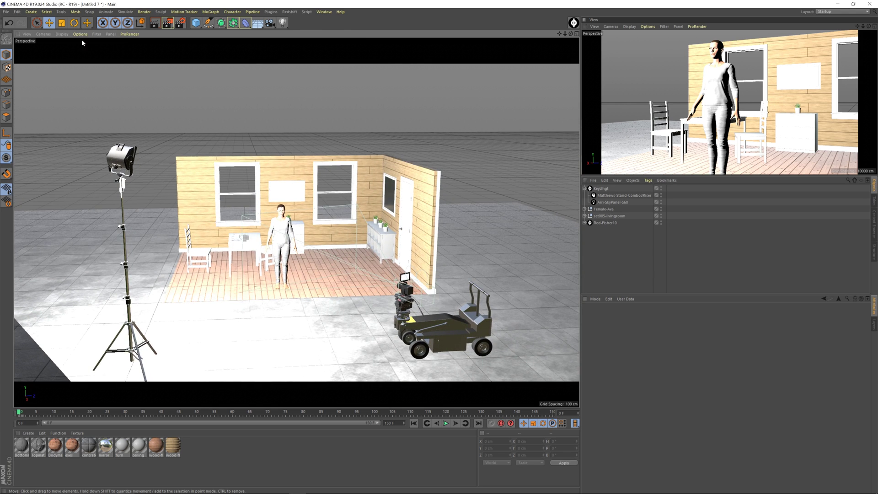
click(62, 34)
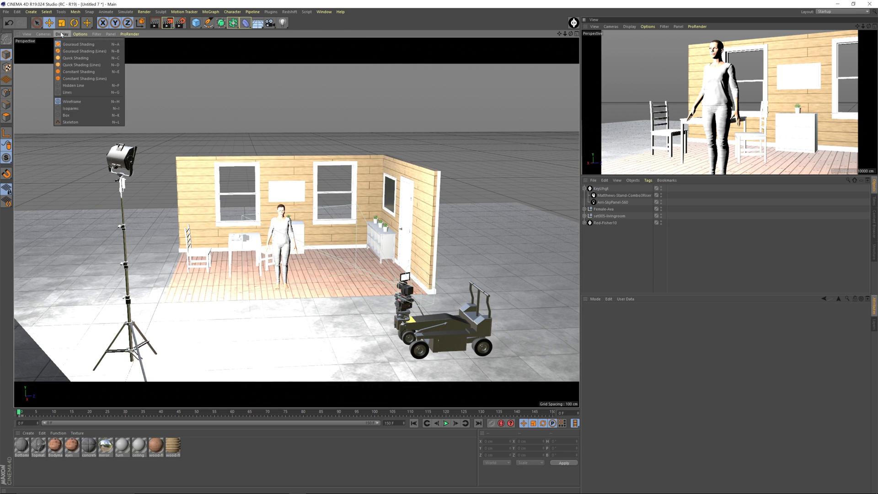
click(87, 46)
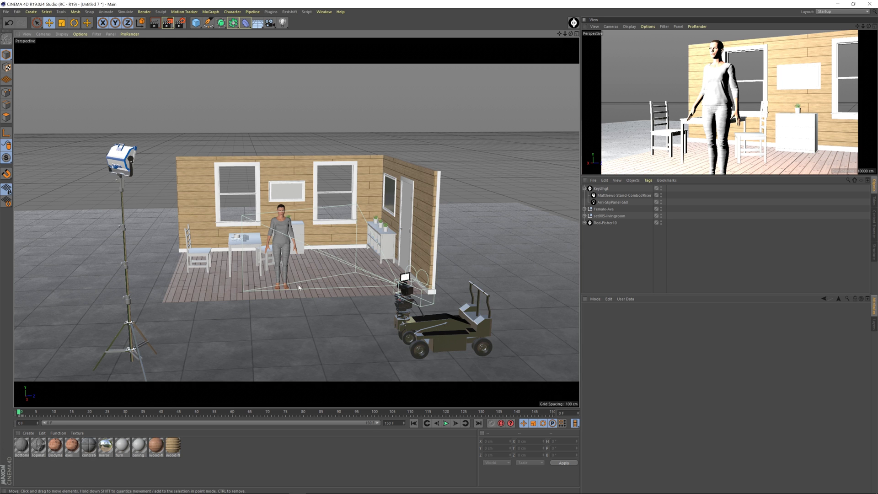
- Set the Physical renderer's blurriness and shadow subdivisions to 4, and its ambient occlusion and subsurface scattering subdivisions to 0
mouse_move(281, 261)
alt+mouse_down()
mouse_move(290, 223)
mouse_move(281, 270)
mouse_move(287, 261)
alt+mouse_up()
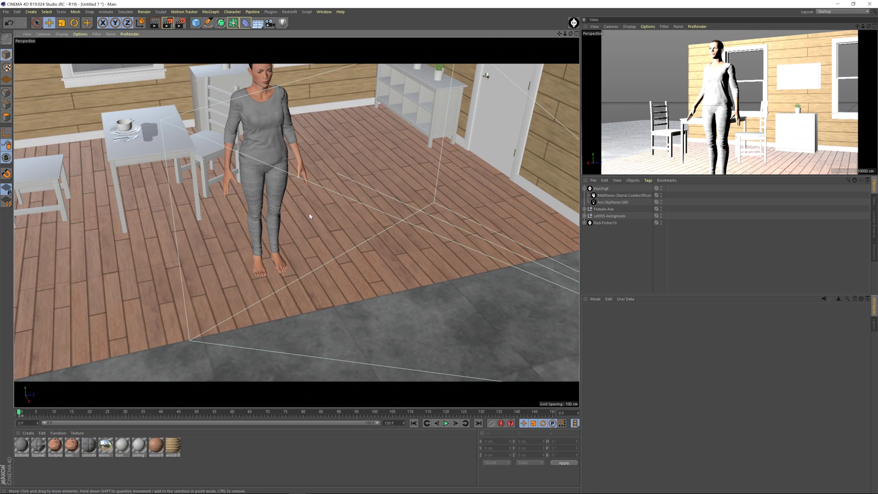
alt+drag(309, 214, 230, 126)
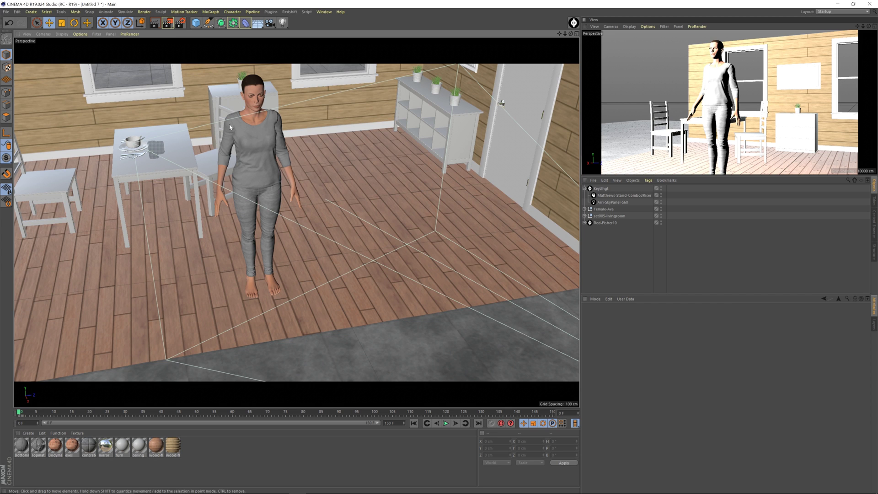
click(181, 22)
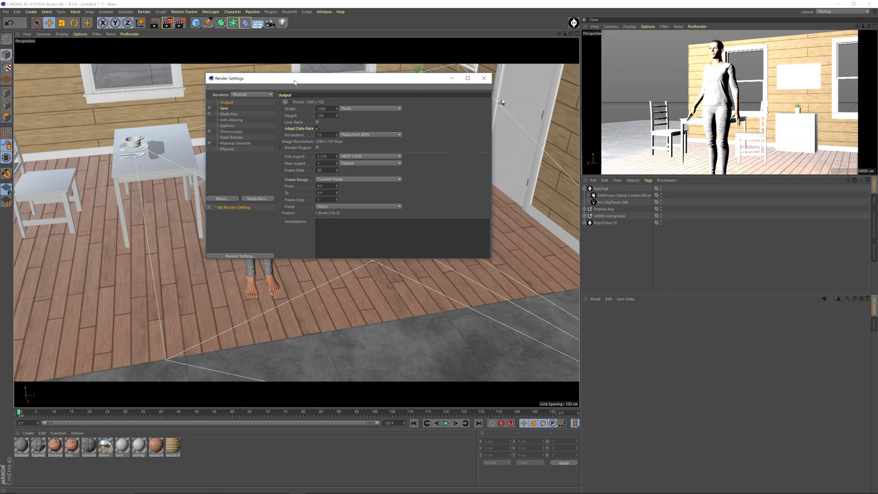
click(228, 149)
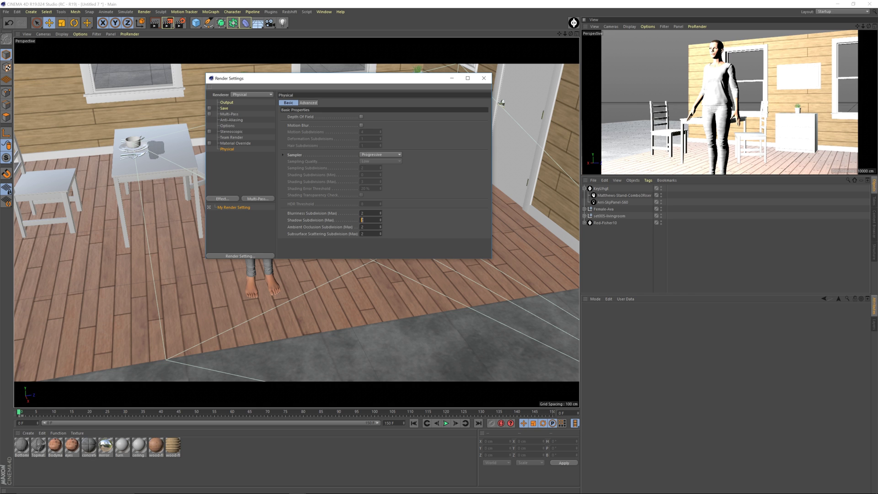
text(4)
key(Return)
text(0)
key(Tab)
text(0)
key(Return)
text(4)
key(Return)
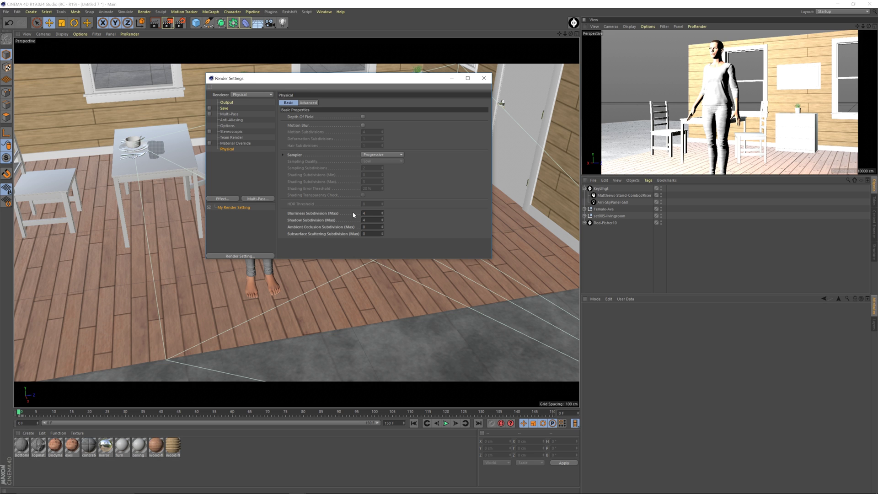
click(484, 77)
- Adjust the Arri SkyPanel's lamp pan to -39.3° so that it points at the woman
alt+drag(293, 229, 203, 195)
scroll(322, 205, up, 5)
scroll(261, 197, up, 5)
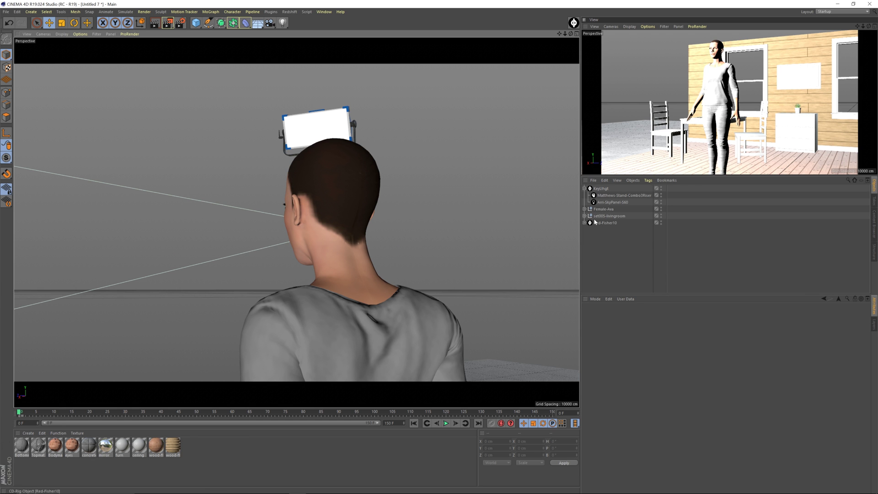
click(613, 202)
click(736, 344)
drag(737, 344, 745, 343)
- Toggle the SkyPanel's light off and on again to compare the lighting on the set
alt+drag(402, 247, 309, 246)
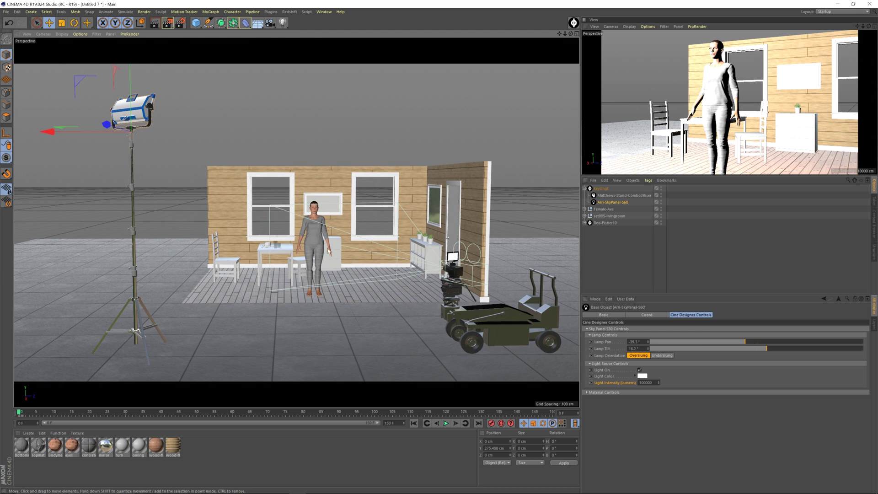
click(640, 370)
click(639, 370)
click(640, 370)
click(639, 370)
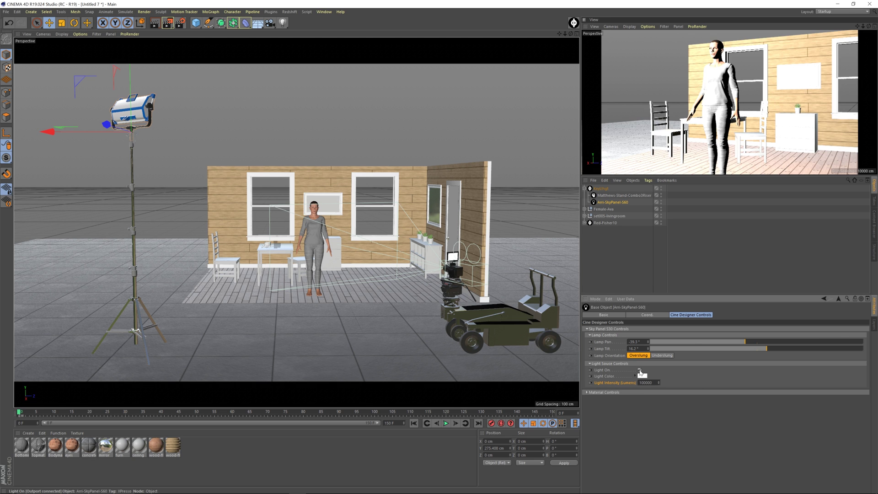
- Change the SkyPanel's light color to green and open its light intensity value for editing
click(642, 376)
drag(651, 383, 693, 391)
click(656, 390)
click(632, 401)
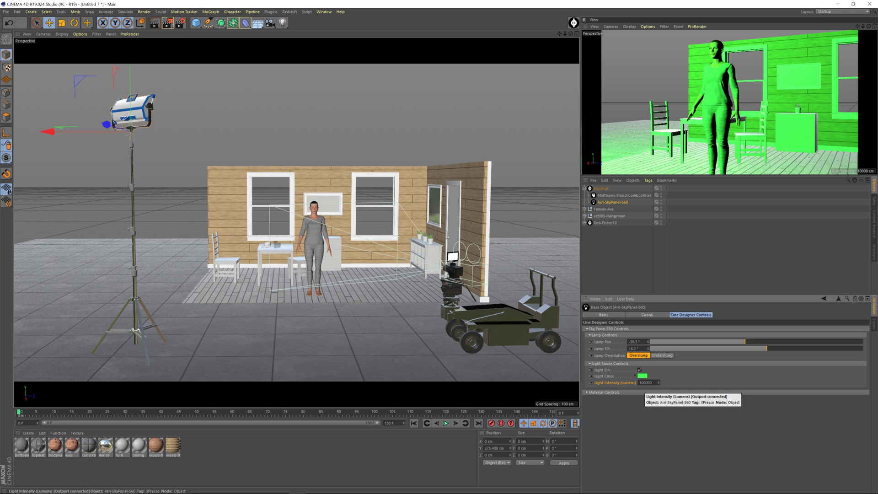
click(645, 383)
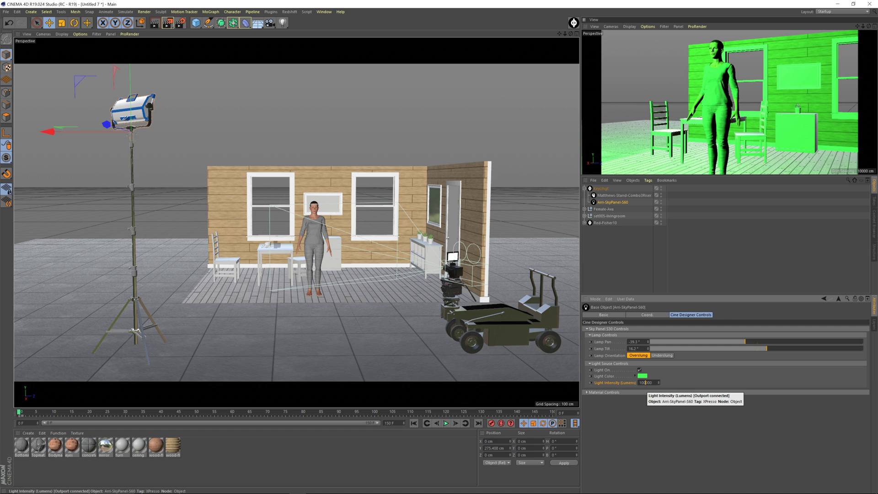
click(646, 383)
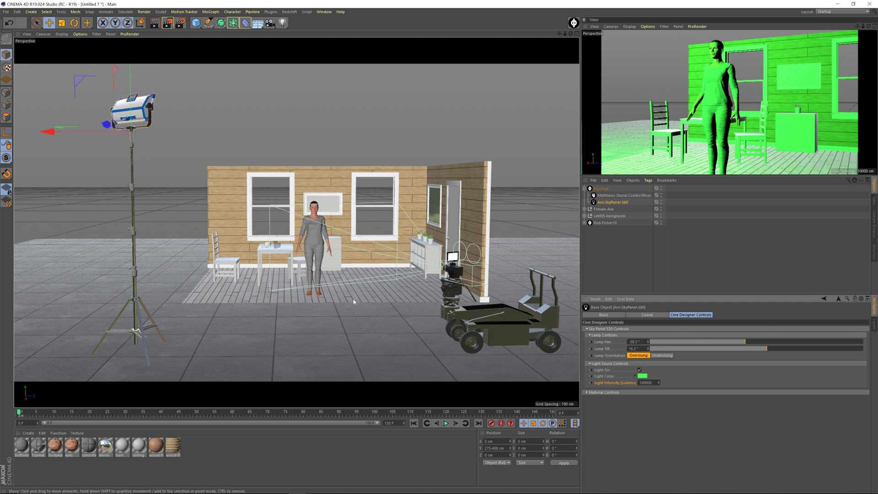
- Return the SkyPanel's light color to white by removing all saturation
click(643, 376)
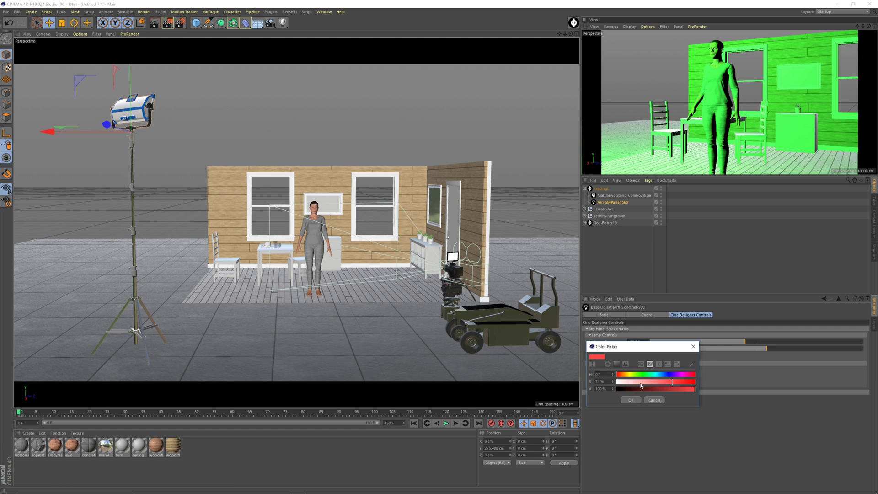
drag(641, 384, 617, 382)
click(631, 400)
- Render the set with the re-aimed SkyPanel, stop the render and close the Picture Viewer
alt+middle_drag(329, 232, 329, 242)
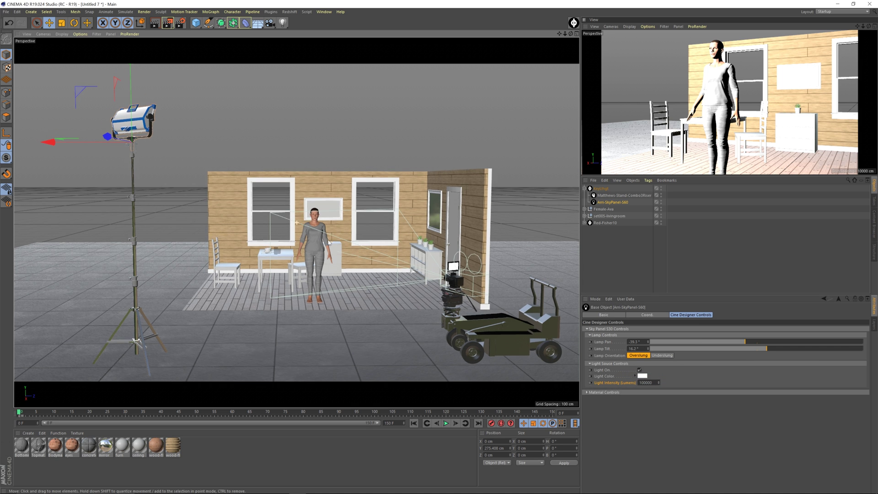
alt+drag(327, 242, 306, 230)
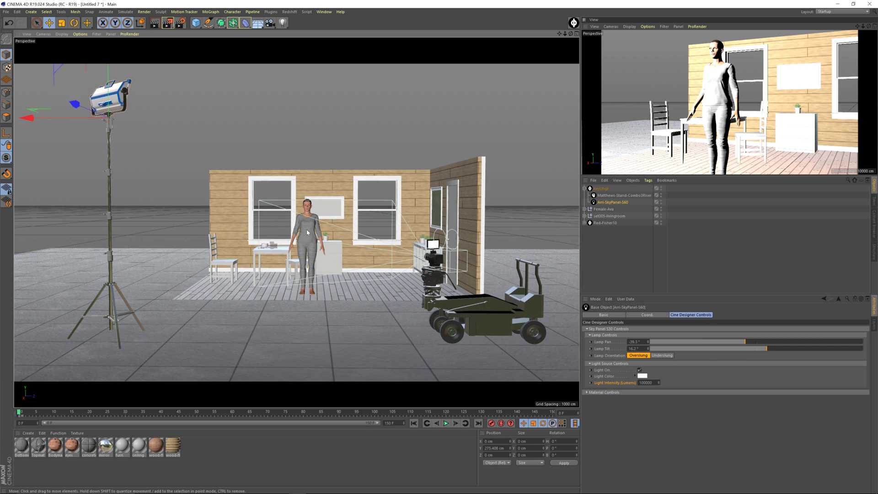
key(shift+r)
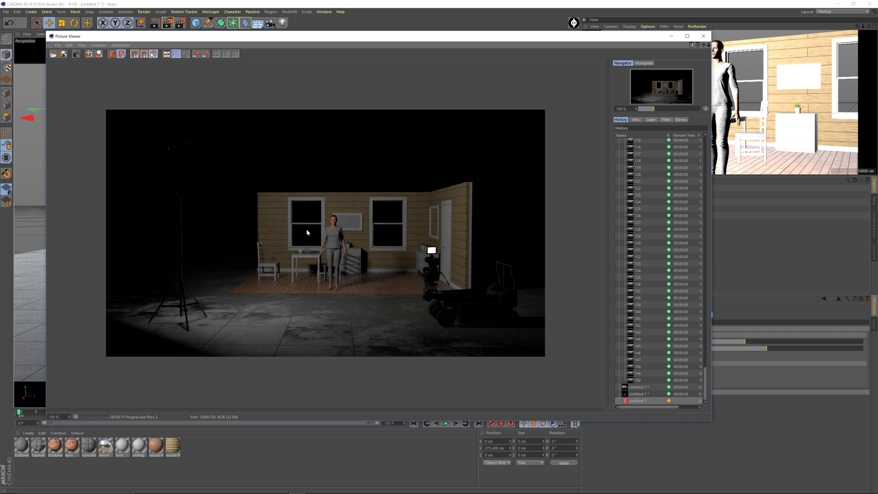
click(88, 53)
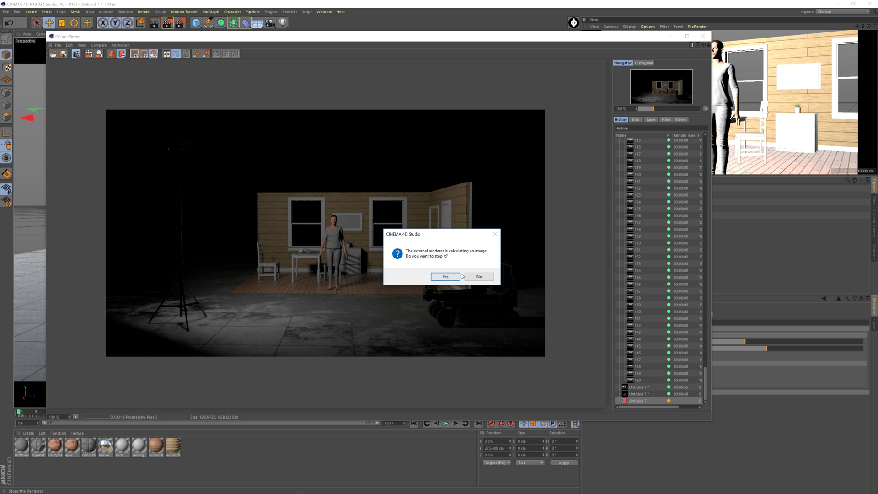
click(451, 276)
click(704, 36)
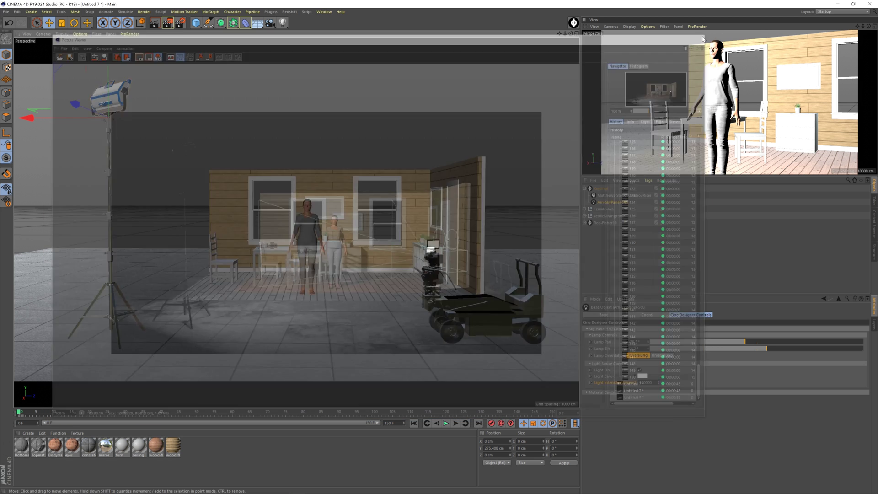
- Switch the Physical renderer's sampler to Adaptive with Low sampling quality and close the render settings
key(ctrl+b)
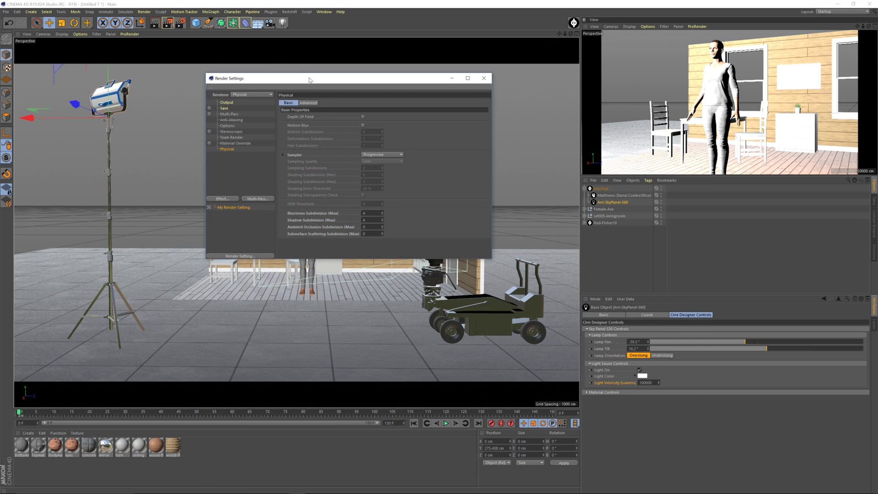
drag(312, 78, 337, 81)
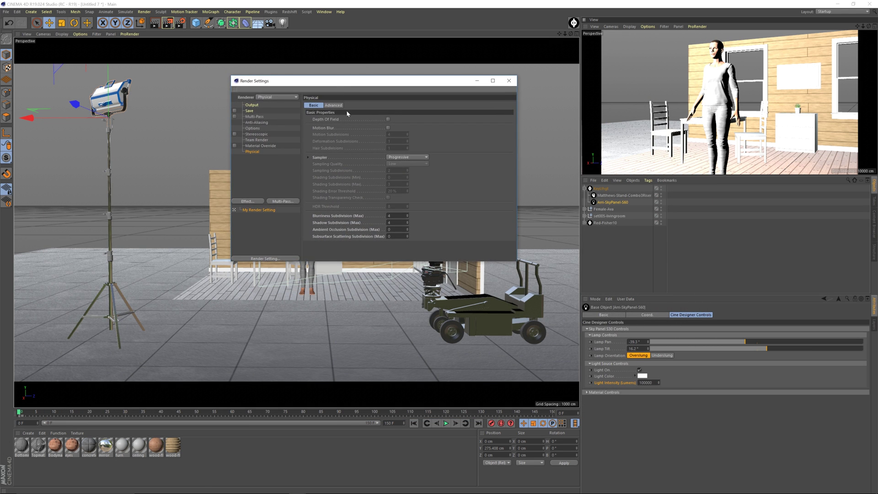
click(416, 158)
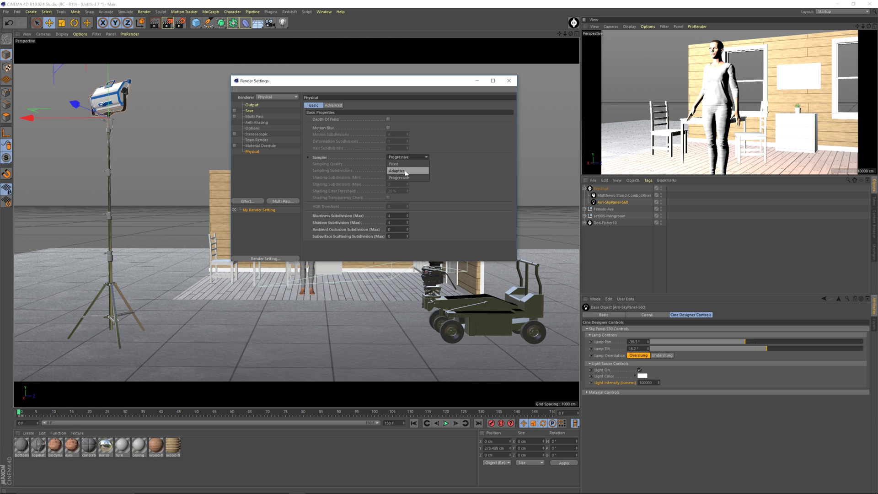
click(407, 171)
click(405, 166)
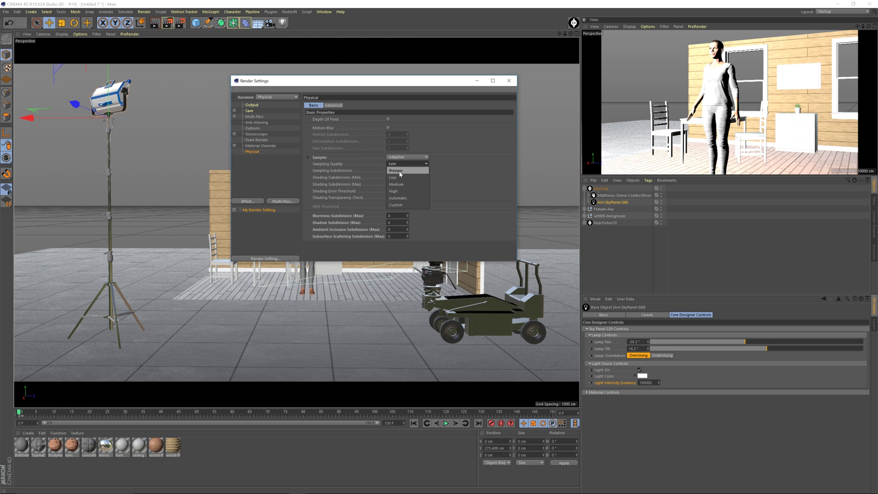
click(418, 165)
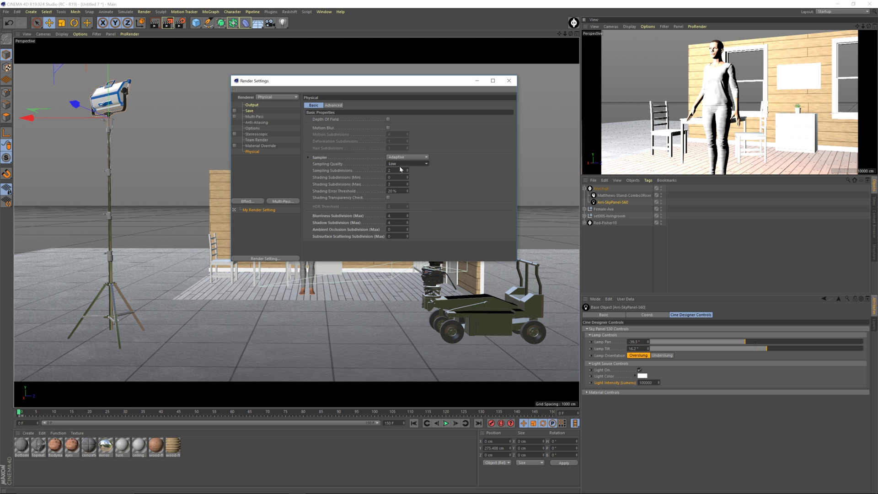
click(509, 81)
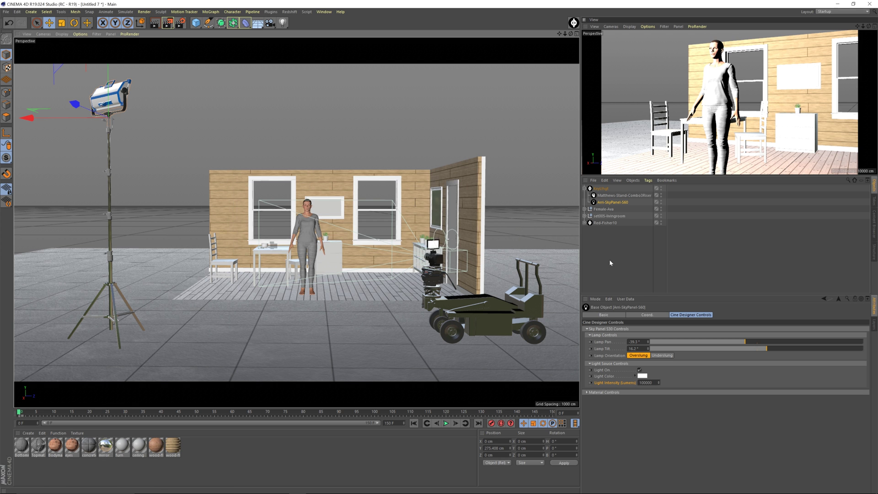
- Deselect all objects, render the set to the Picture Viewer and close the viewer
click(608, 256)
key(shift+r)
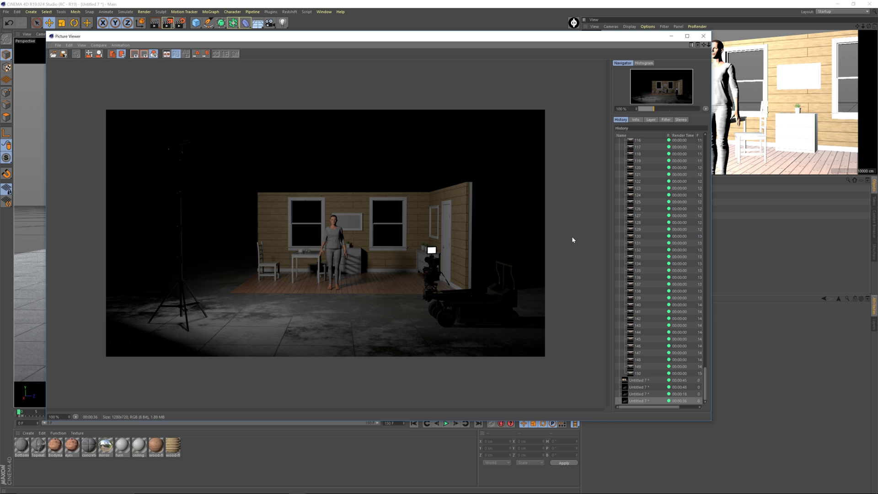
click(704, 36)
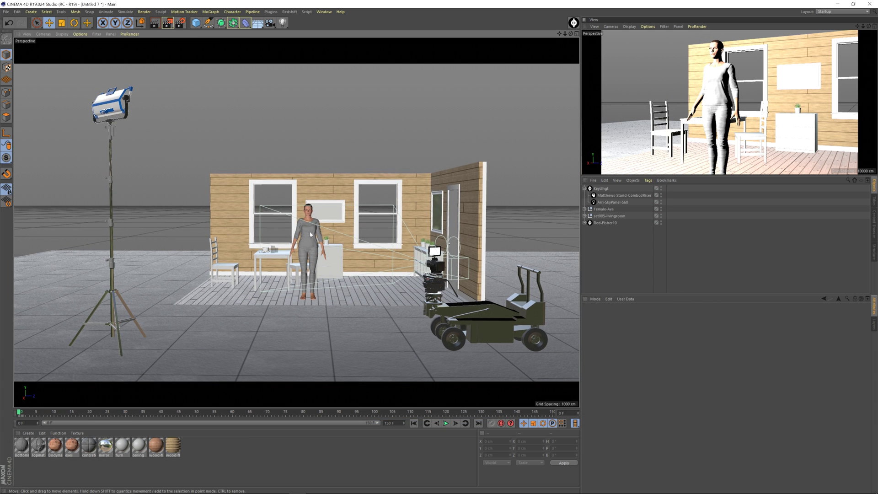
- Check the render settings briefly, reopen the Picture Viewer to examine the last render's lighting, and close it
click(182, 26)
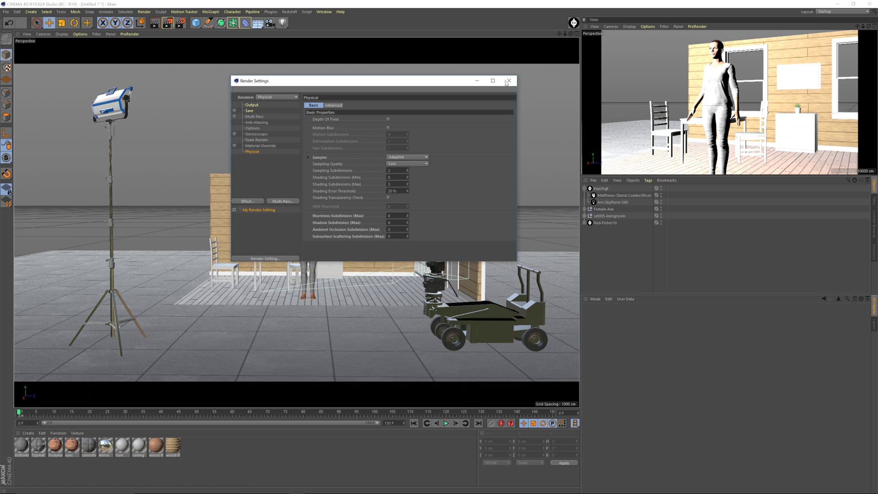
click(507, 83)
click(324, 11)
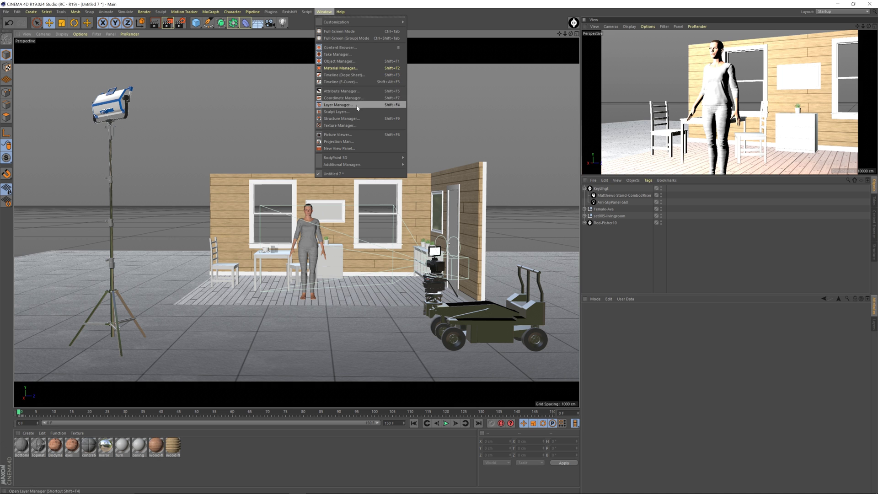
click(352, 135)
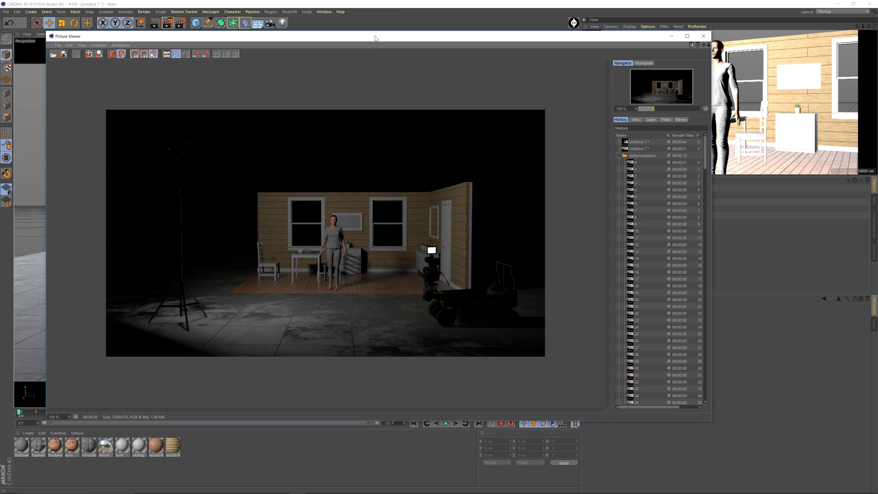
drag(375, 38, 366, 32)
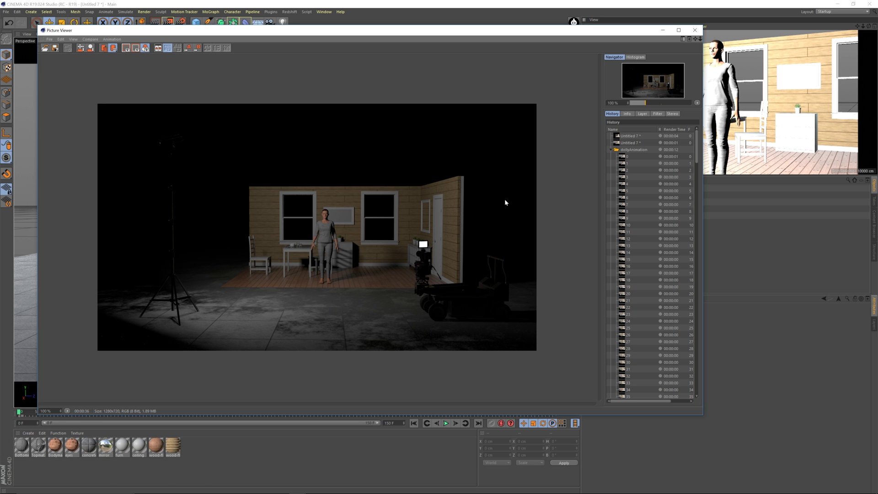
click(695, 30)
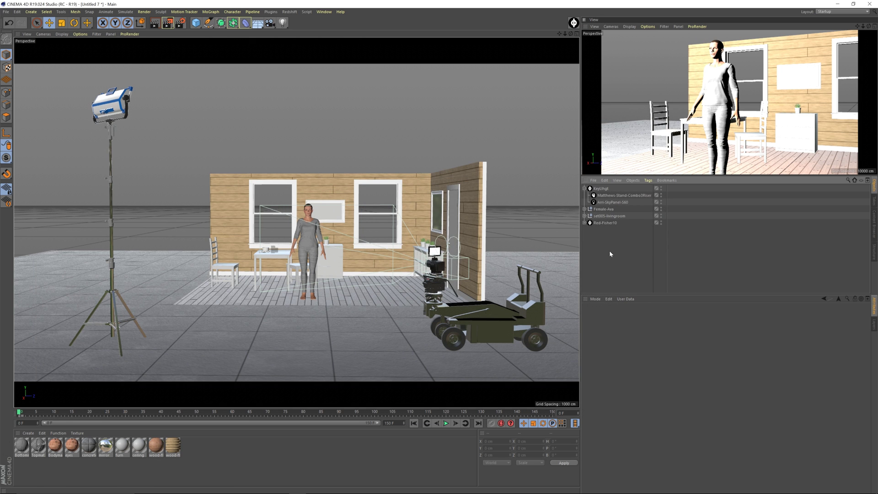
- Set the Physical renderer's sampler back to Progressive and add the Global Illumination effect to the render settings
click(182, 26)
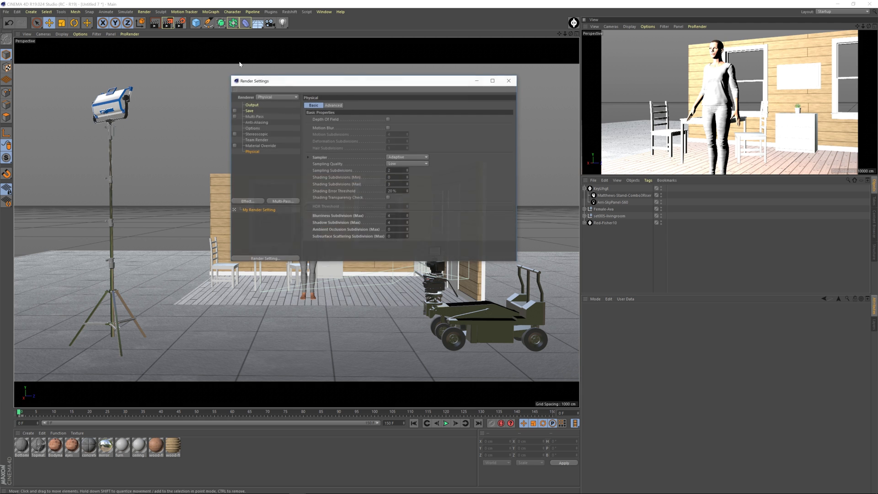
drag(316, 83, 319, 61)
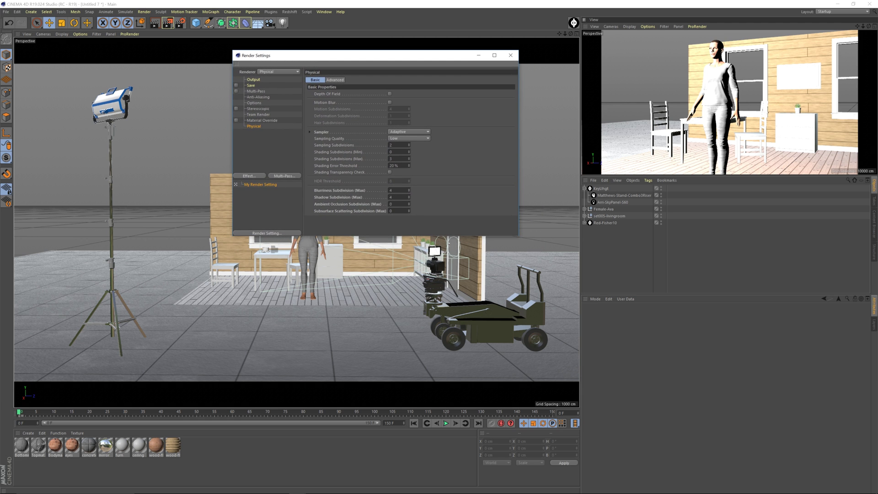
click(410, 133)
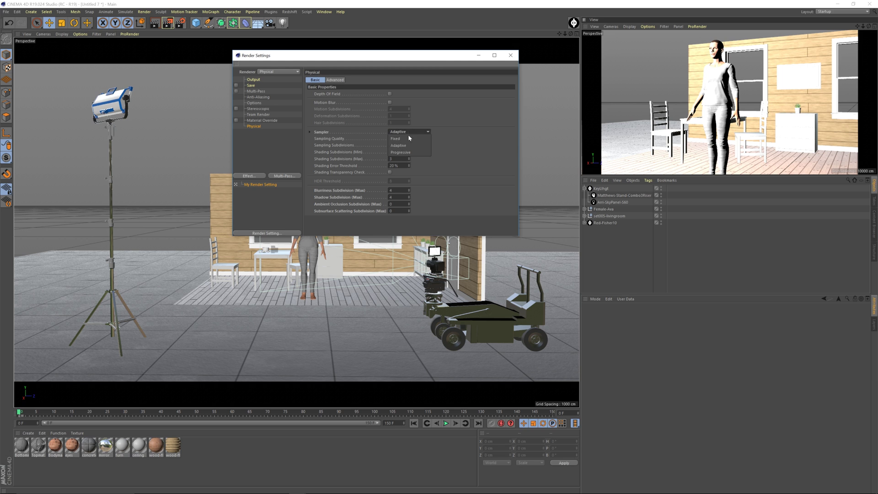
click(403, 150)
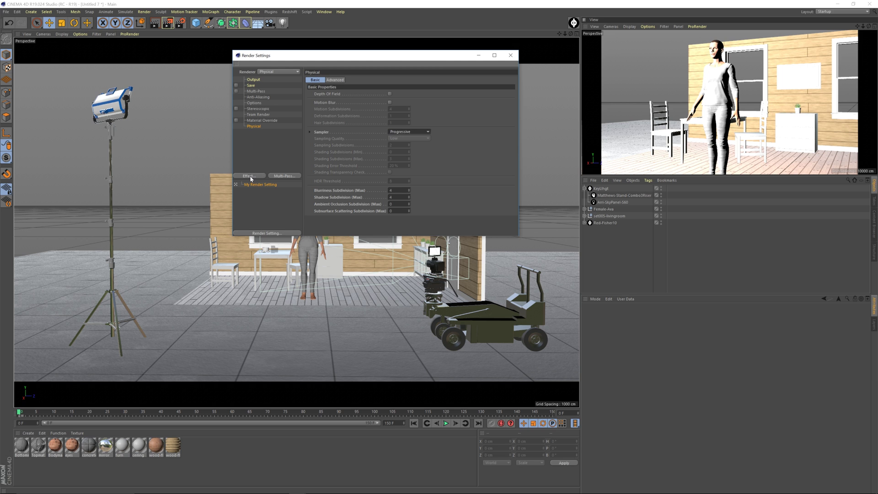
click(248, 176)
click(286, 253)
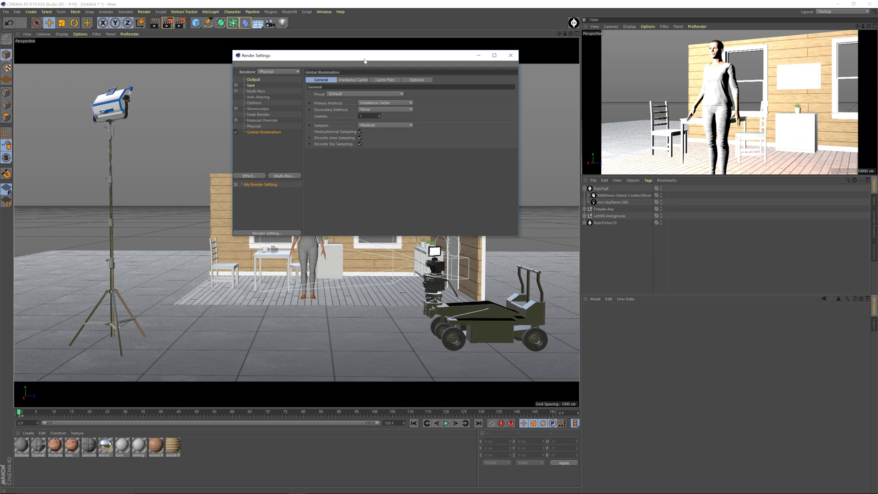
- Set the Global Illumination primary method to Quasi-Monte Carlo (QMC)
drag(365, 60, 617, 69)
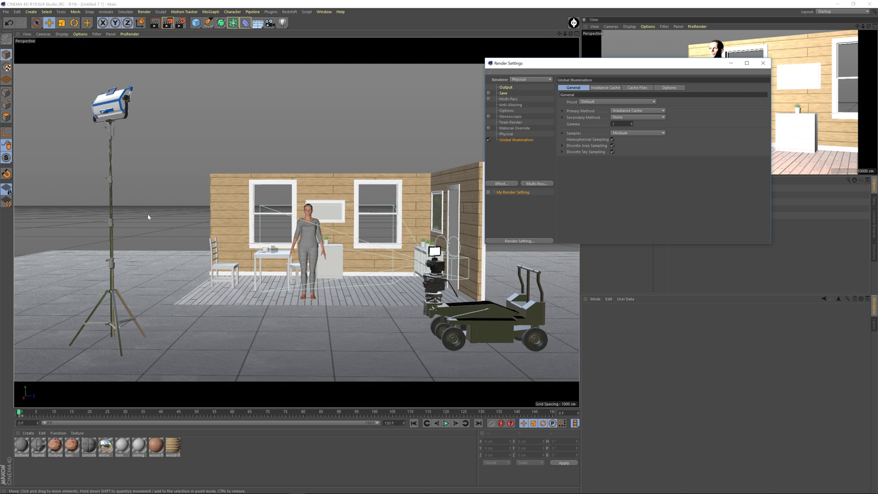
drag(564, 68, 267, 71)
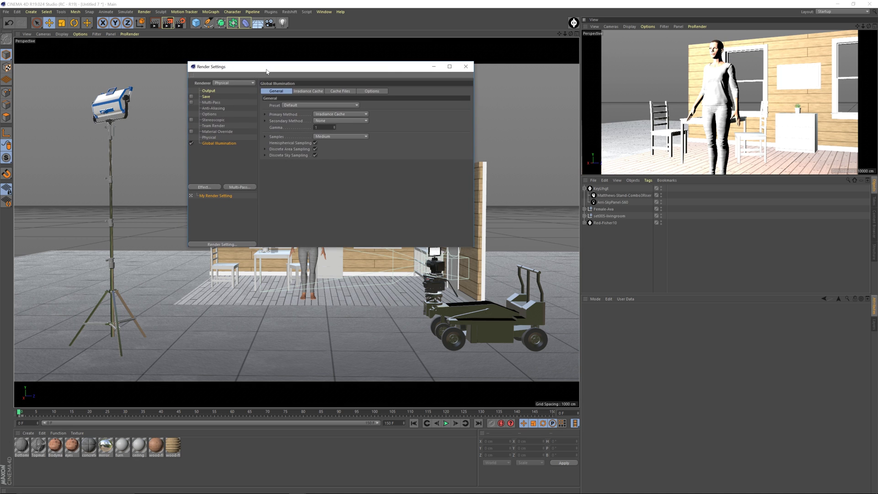
click(359, 115)
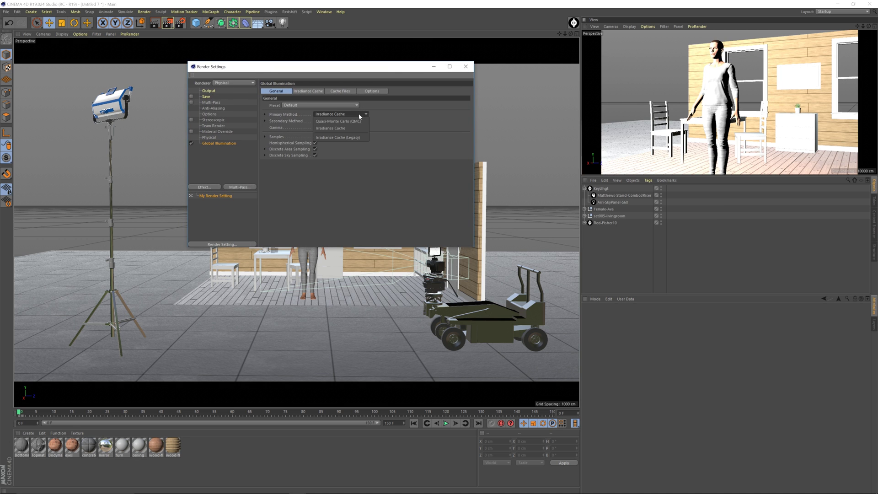
click(351, 122)
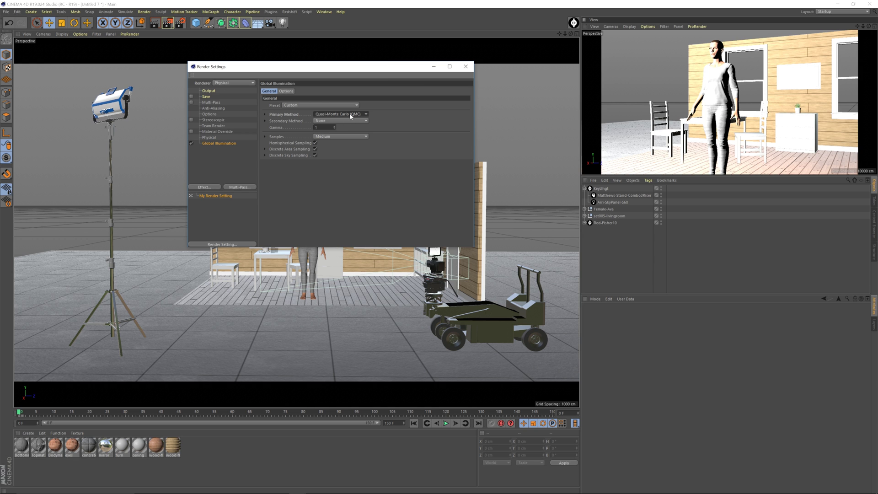
click(351, 115)
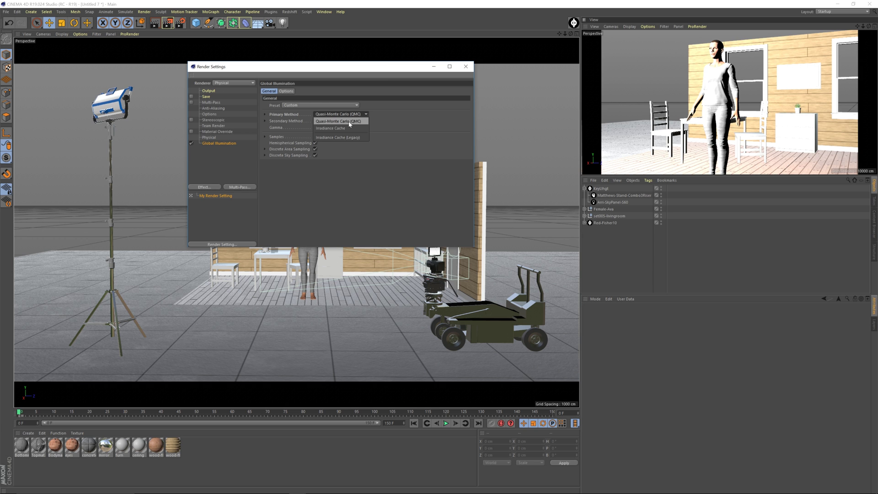
click(349, 121)
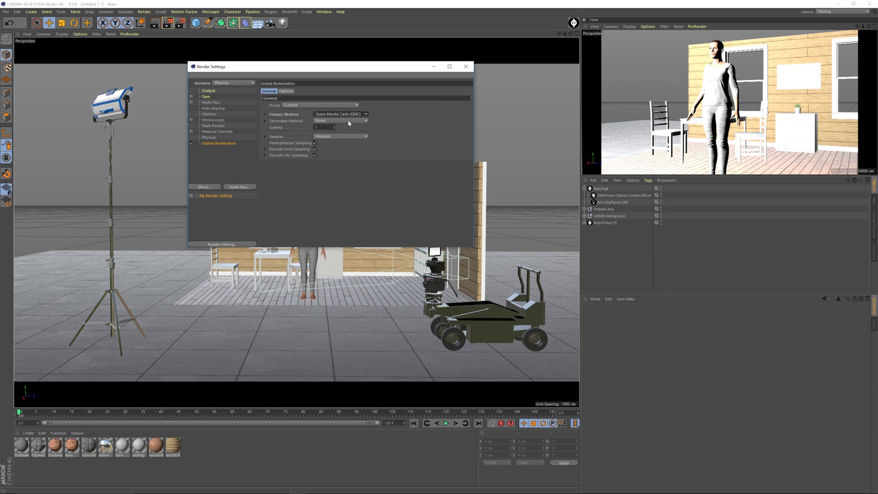
- Switch the Global Illumination primary method to Irradiance Cache and back to Quasi-Monte Carlo (QMC)
click(356, 114)
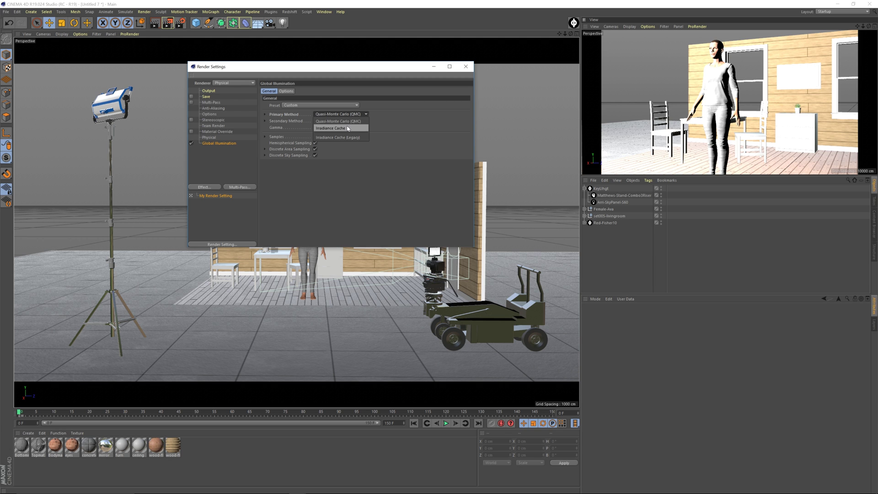
click(347, 127)
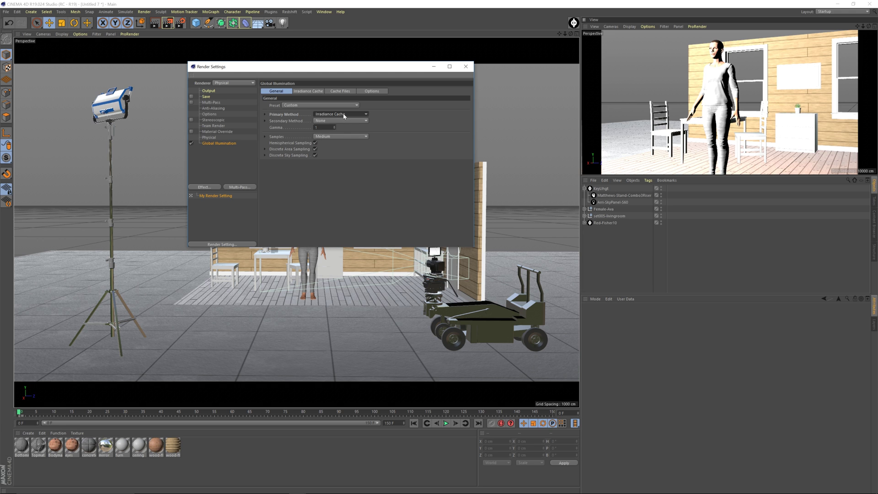
click(345, 114)
click(343, 122)
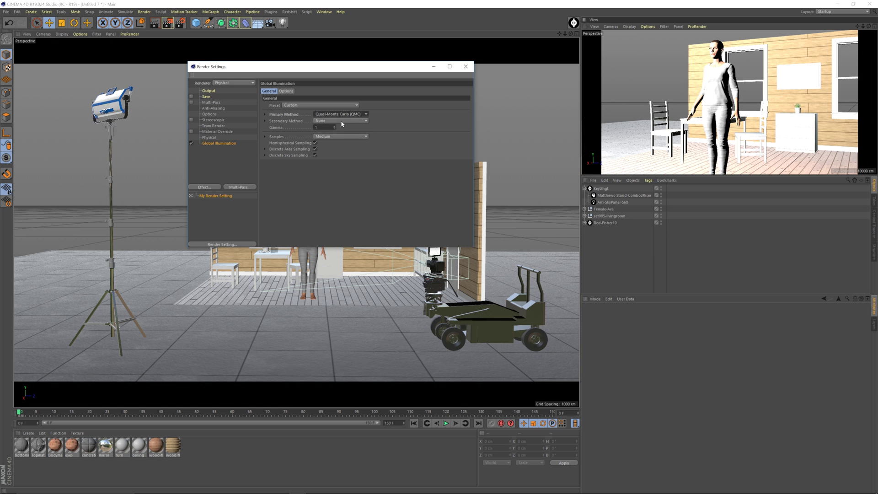
- Set the Global Illumination samples to High and close the render settings
click(326, 137)
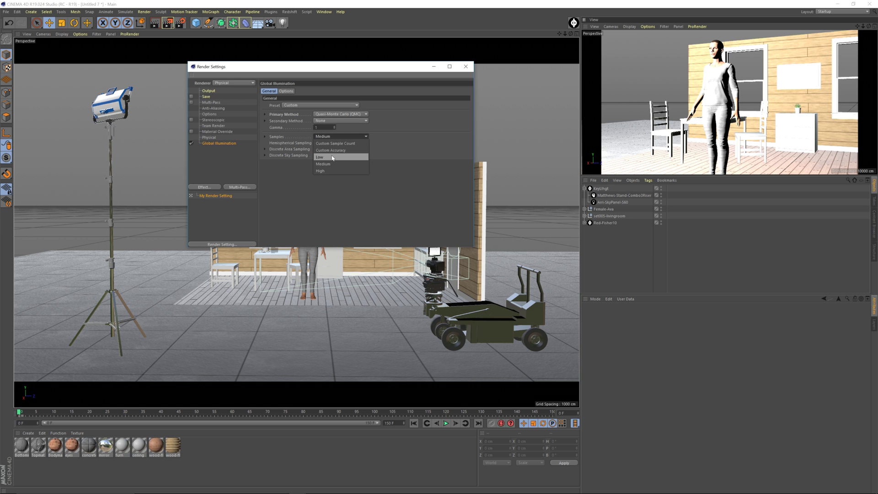
click(333, 170)
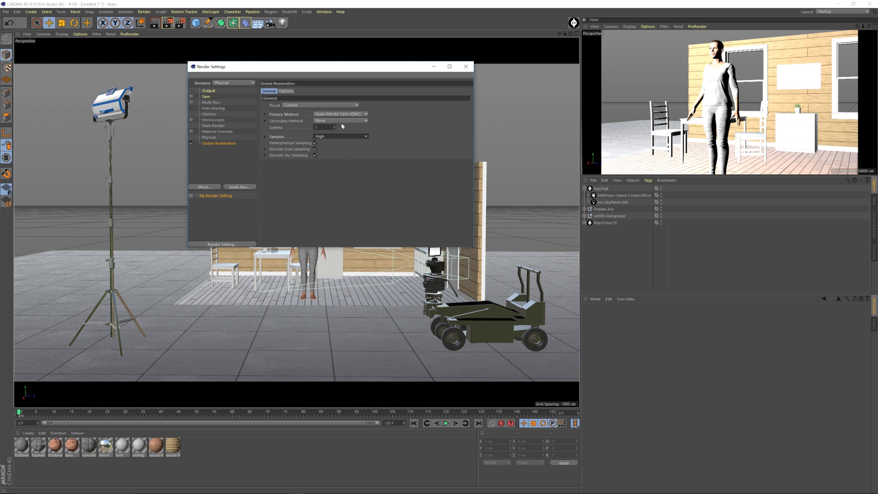
click(274, 92)
click(467, 67)
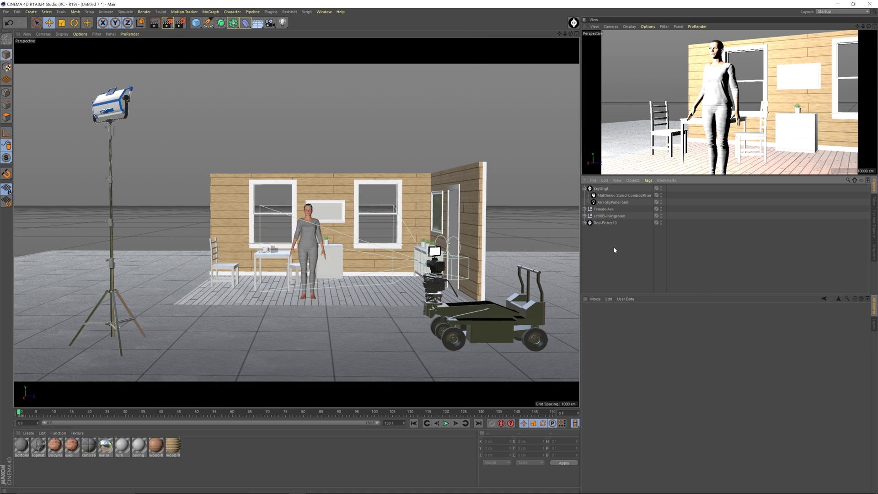
- Render the set with Global Illumination, stop the progressive render and close the Picture Viewer
key(shift+r)
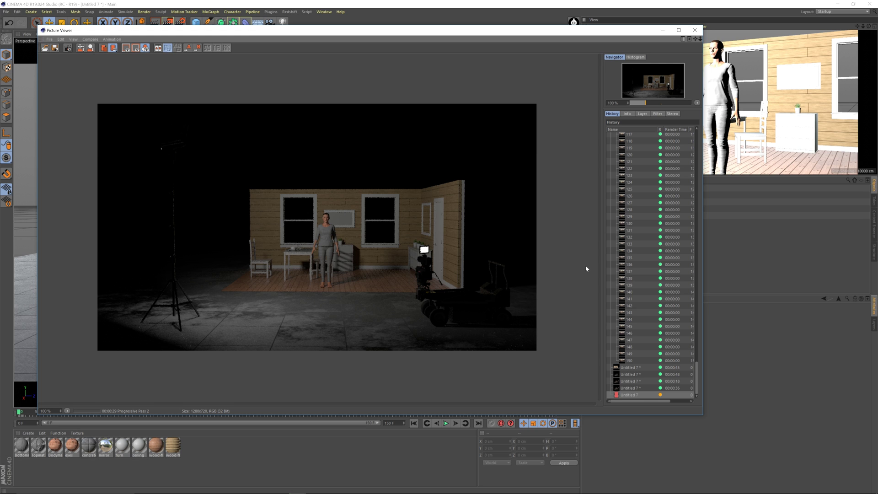
click(67, 48)
click(445, 276)
click(695, 31)
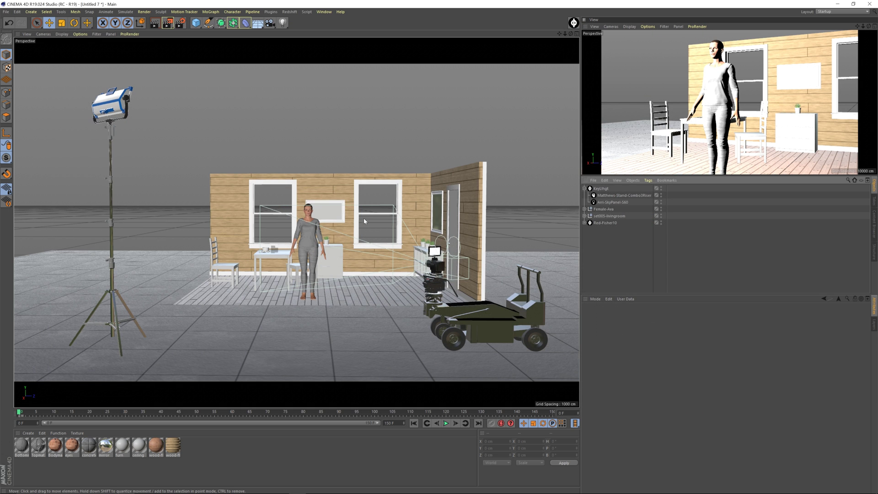
- Set the Global Illumination secondary method to Light Mapping and check the Light Mapping settings
scroll(305, 231, up, 10)
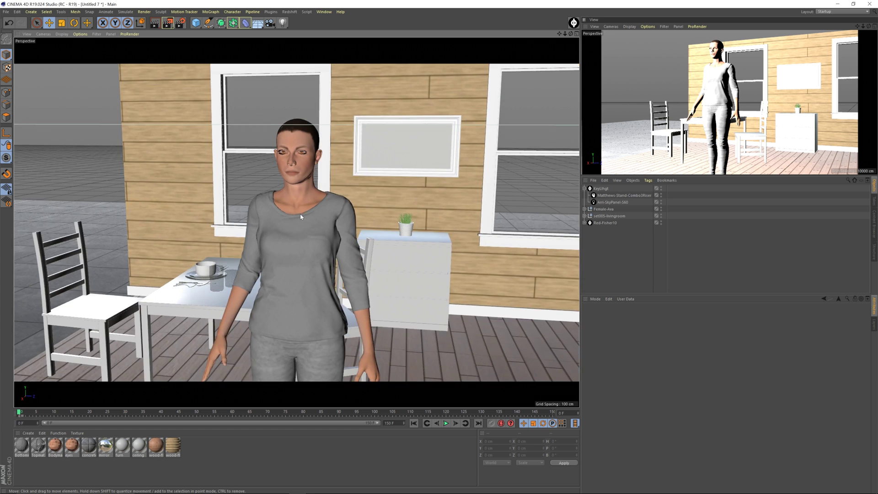
alt+drag(301, 217, 247, 193)
click(180, 22)
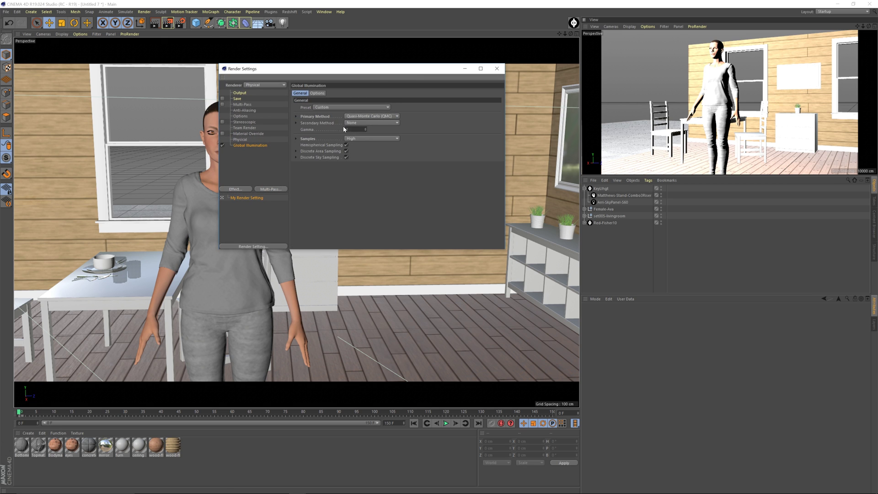
click(361, 124)
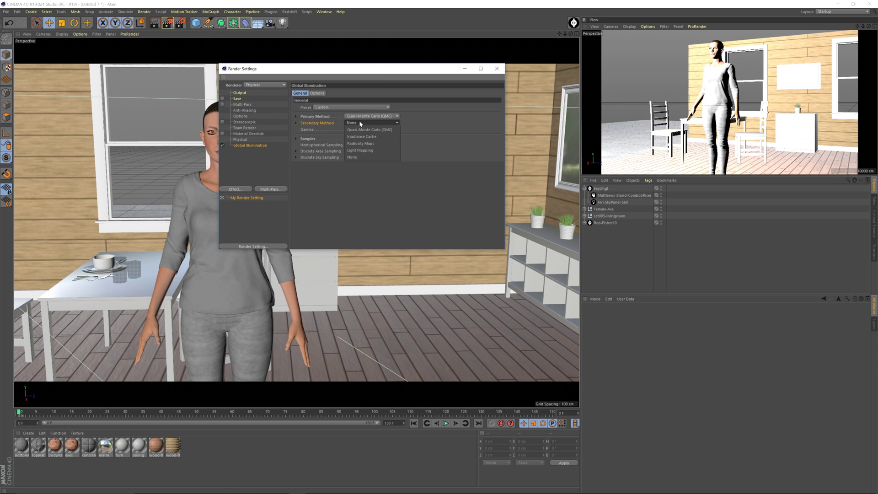
click(367, 151)
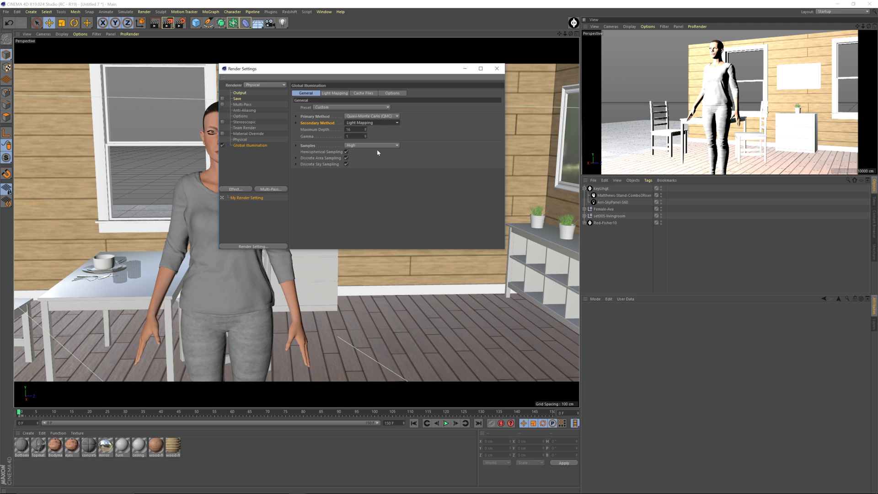
click(341, 95)
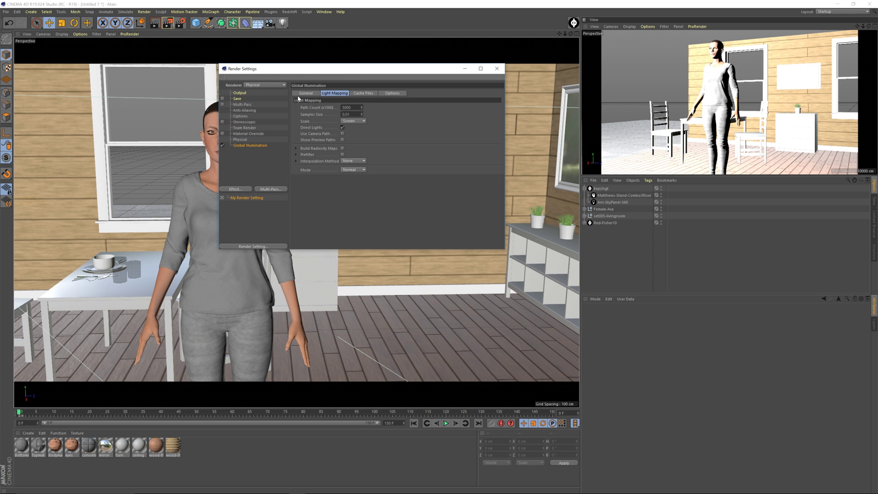
click(307, 94)
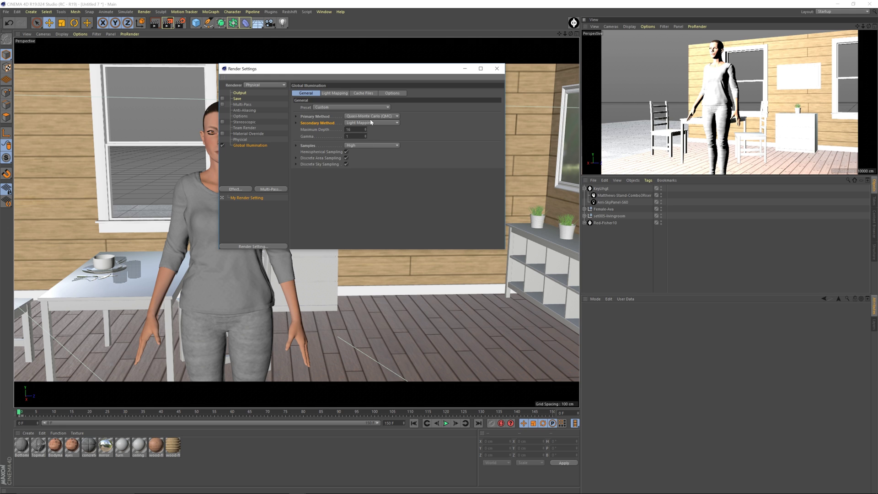
- Set the Global Illumination samples to Low and close the render settings
click(359, 145)
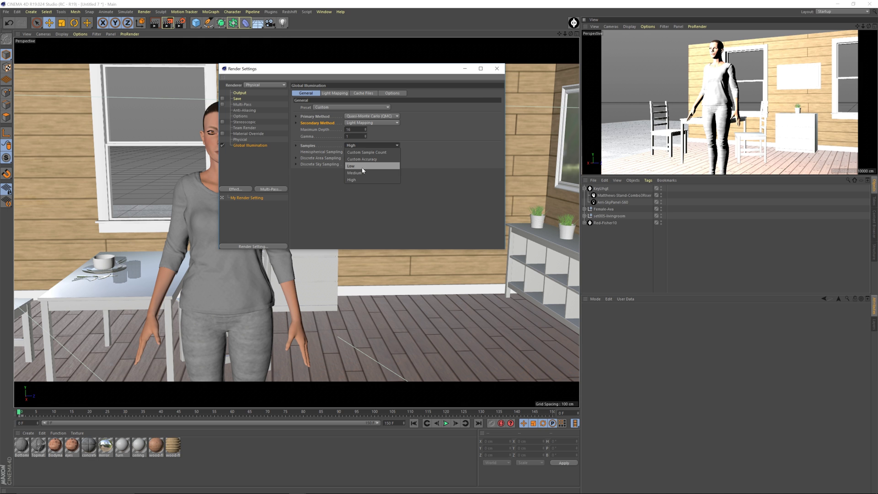
click(362, 167)
click(497, 69)
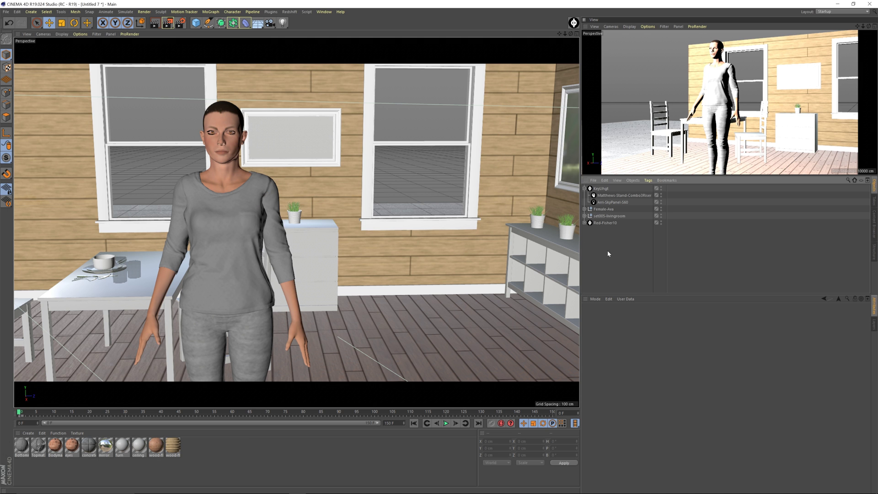
- Render the close view of the woman with Light Mapping, stop the render and close the Picture Viewer
key(shift+r)
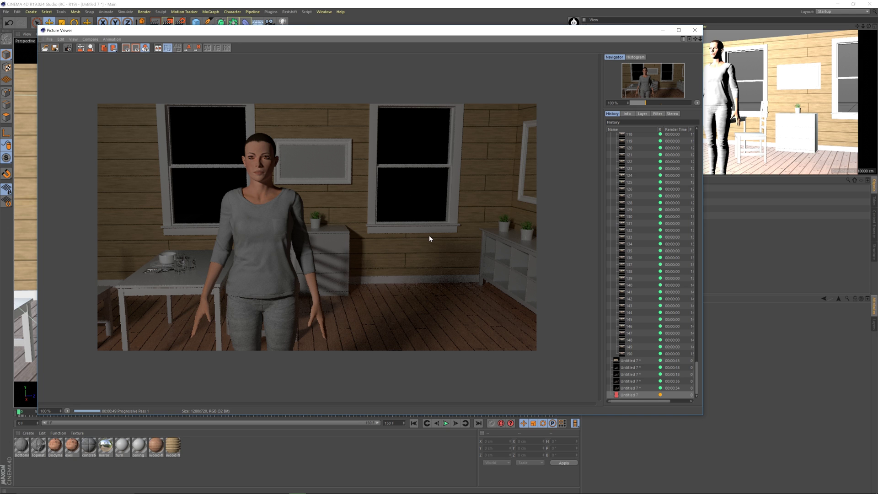
click(67, 47)
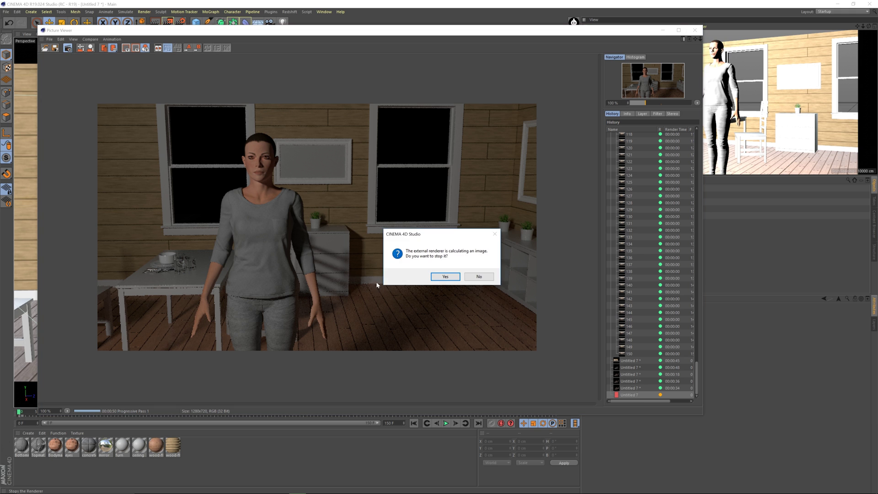
click(447, 277)
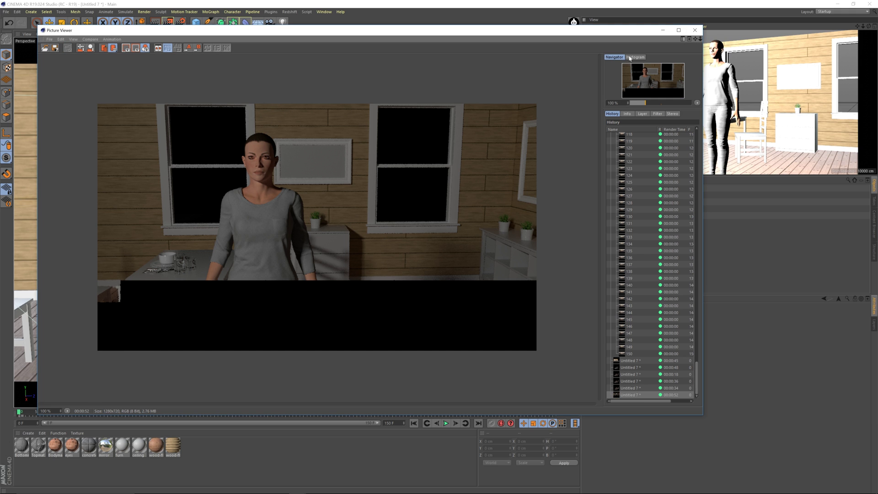
click(695, 30)
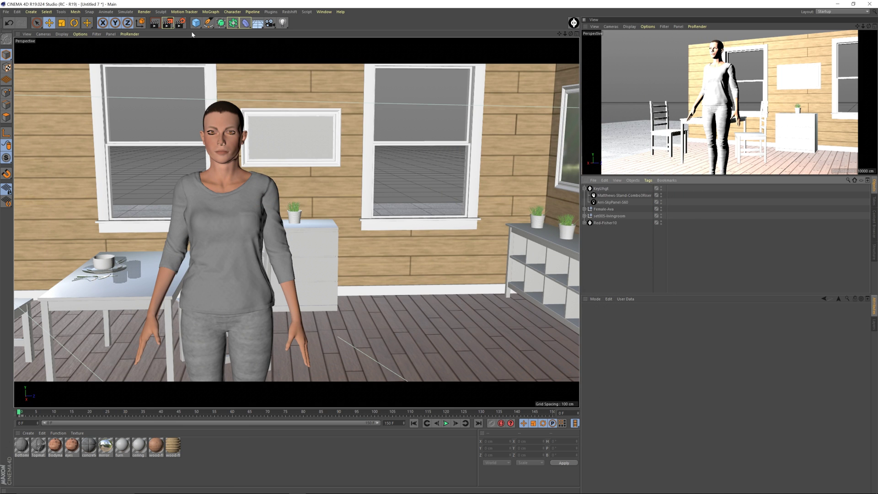
- Disable Global Illumination in the render settings
key(ctrl+b)
drag(330, 72, 356, 71)
click(249, 144)
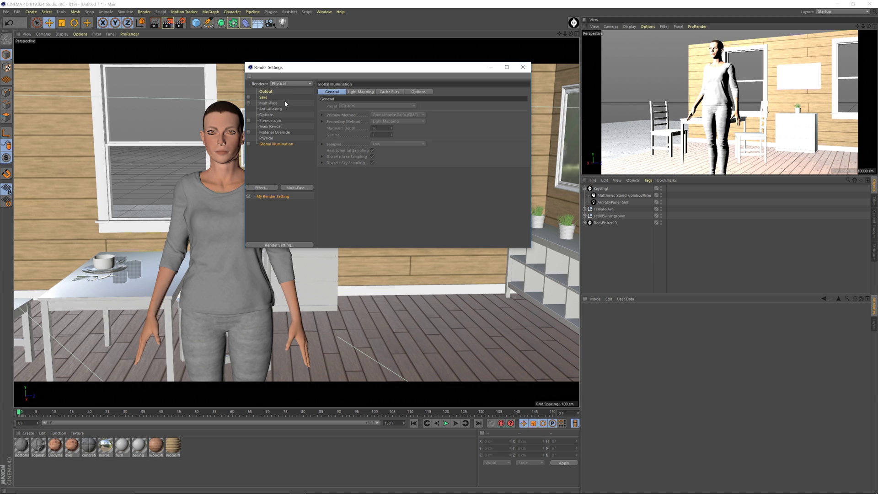
click(249, 144)
click(249, 144)
- Switch the Physical renderer's sampler to Adaptive and back to Progressive
click(266, 138)
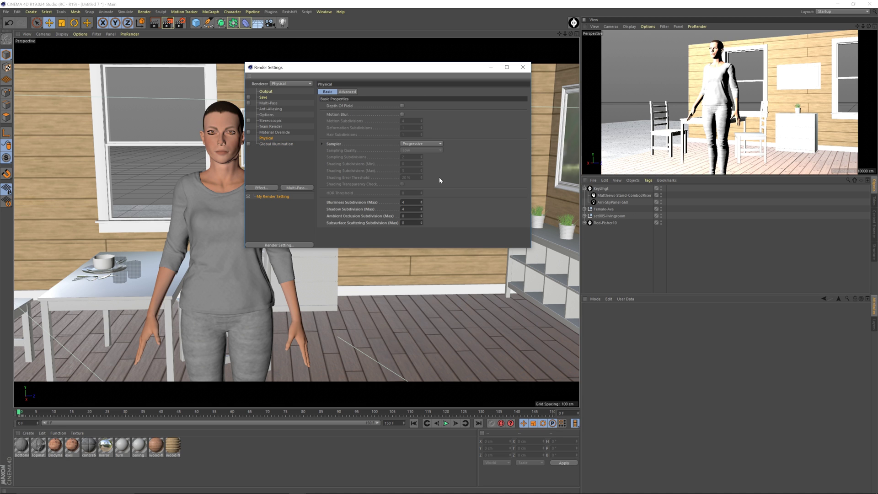
click(415, 144)
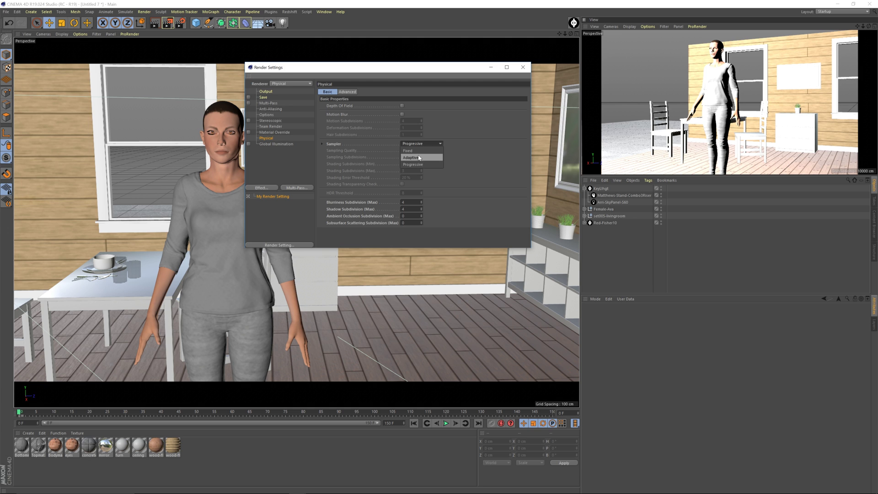
click(418, 157)
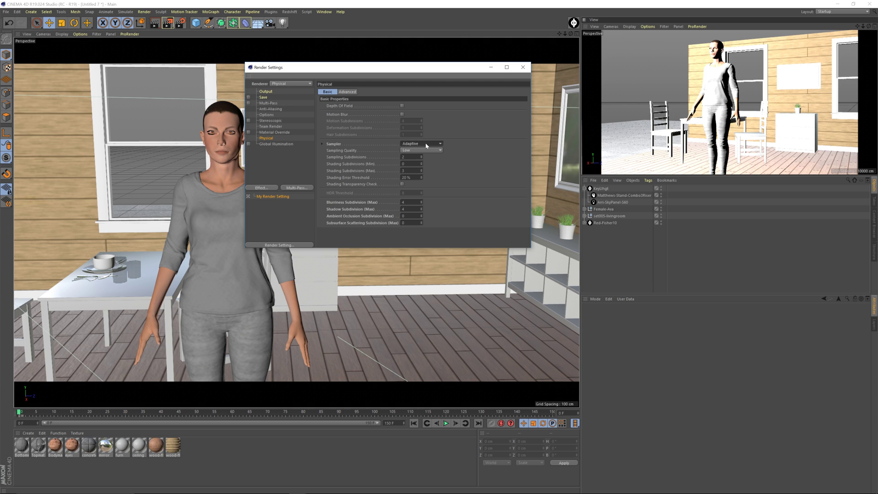
click(420, 145)
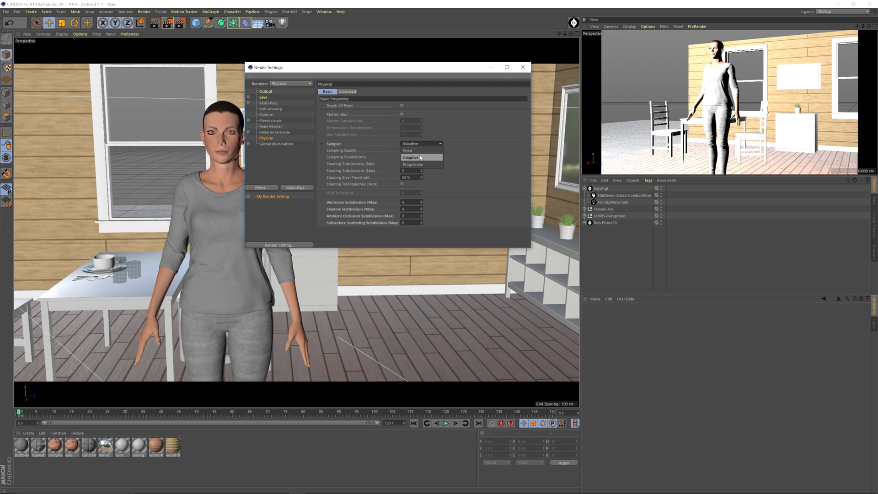
click(418, 163)
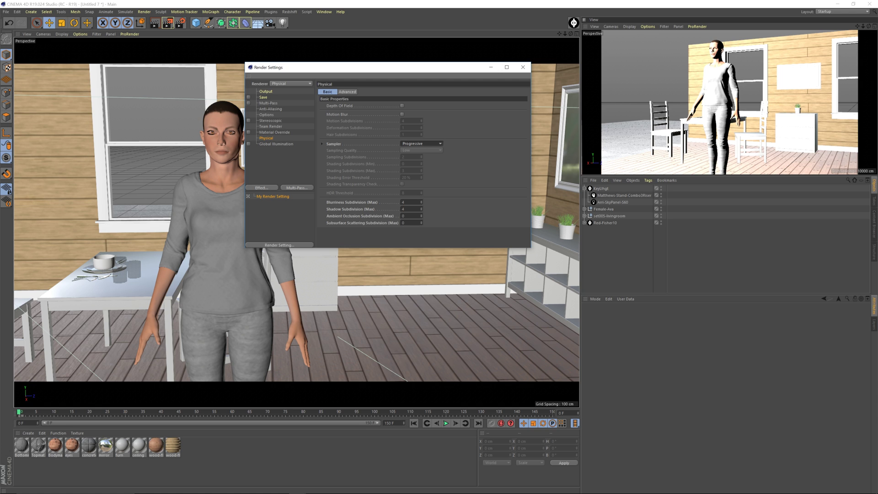
double_click(411, 202)
- Re-enable Global Illumination and set its primary method to Irradiance Cache
click(275, 144)
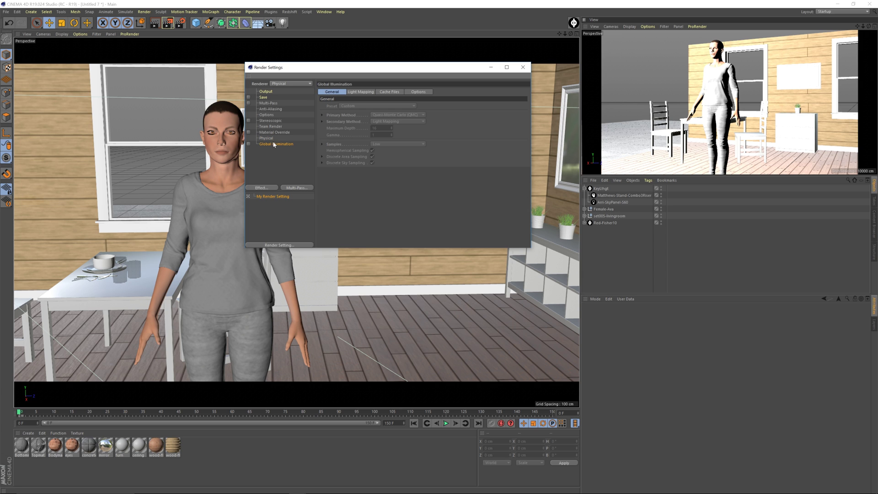
click(249, 144)
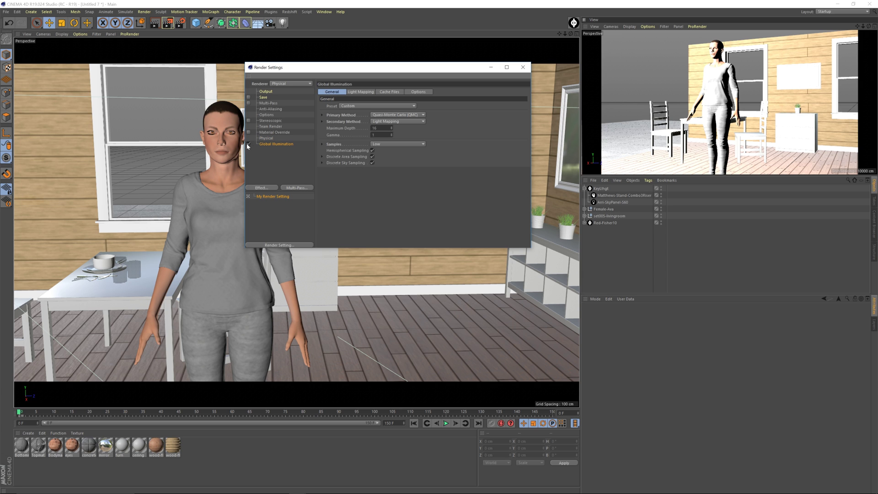
click(392, 116)
click(391, 122)
click(391, 122)
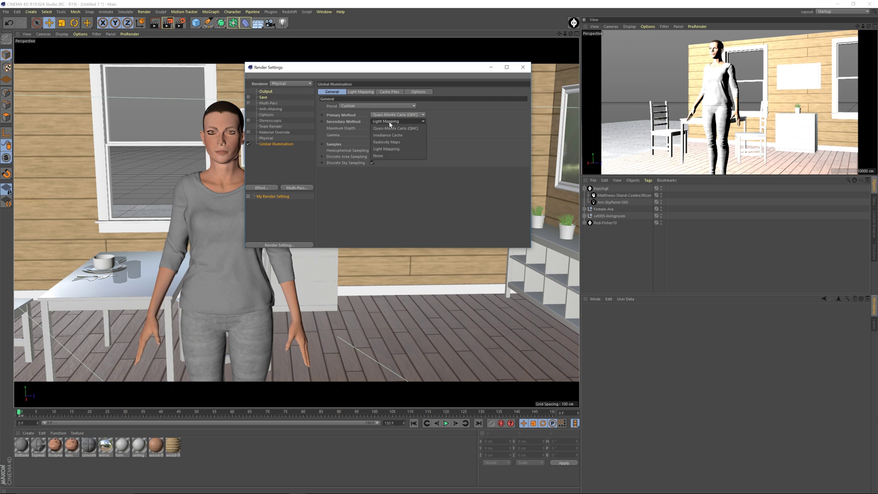
click(392, 123)
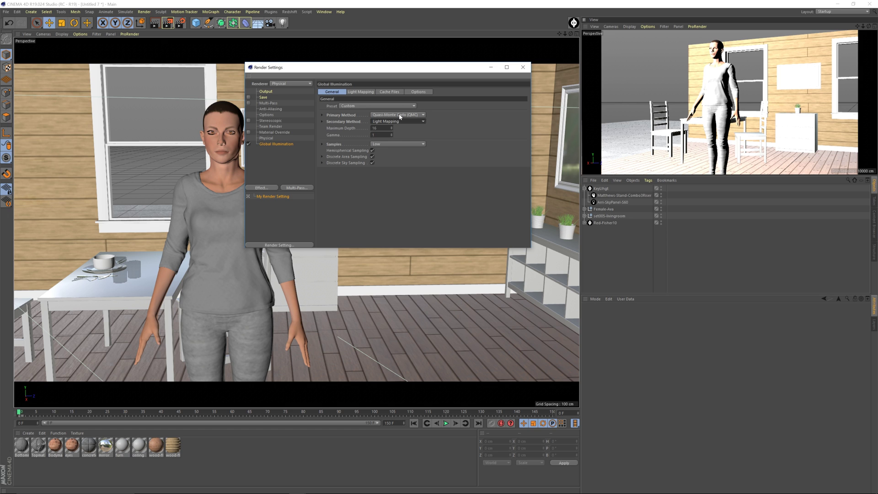
click(400, 117)
click(396, 129)
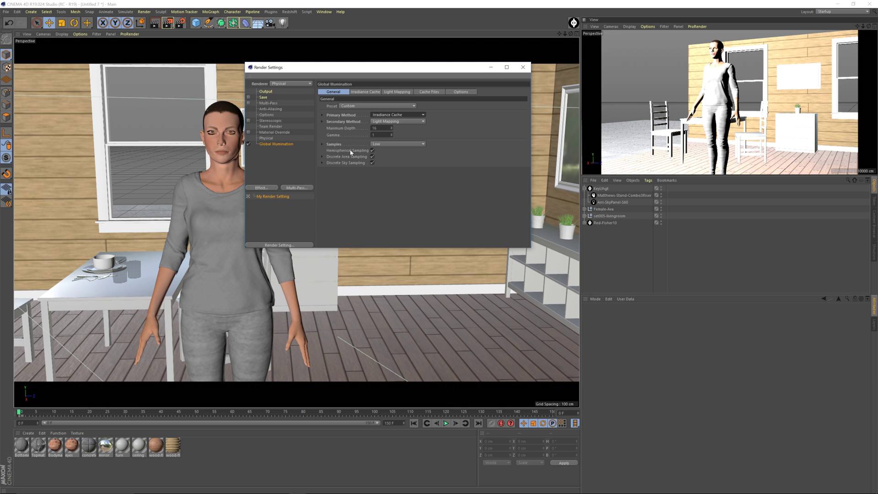
- Review the Irradiance Cache, Light Mapping and Physical sampler settings, and close the render settings
click(373, 92)
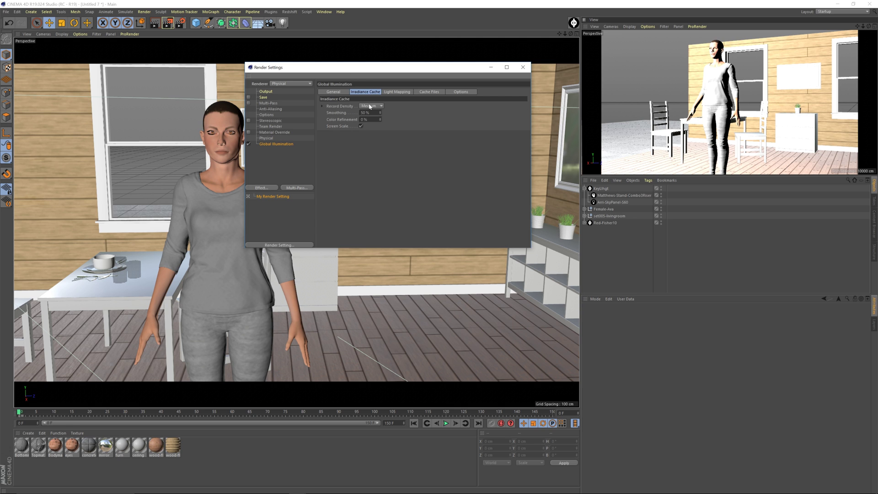
click(371, 106)
click(396, 94)
click(338, 93)
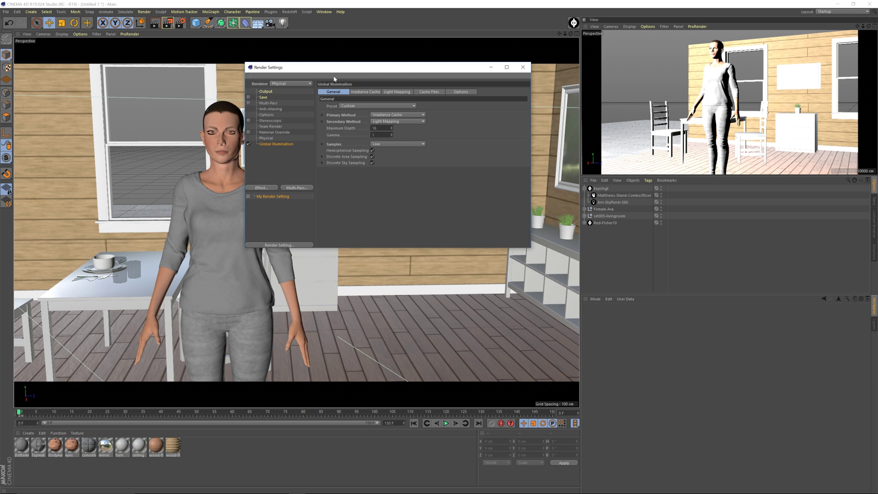
drag(402, 70, 426, 59)
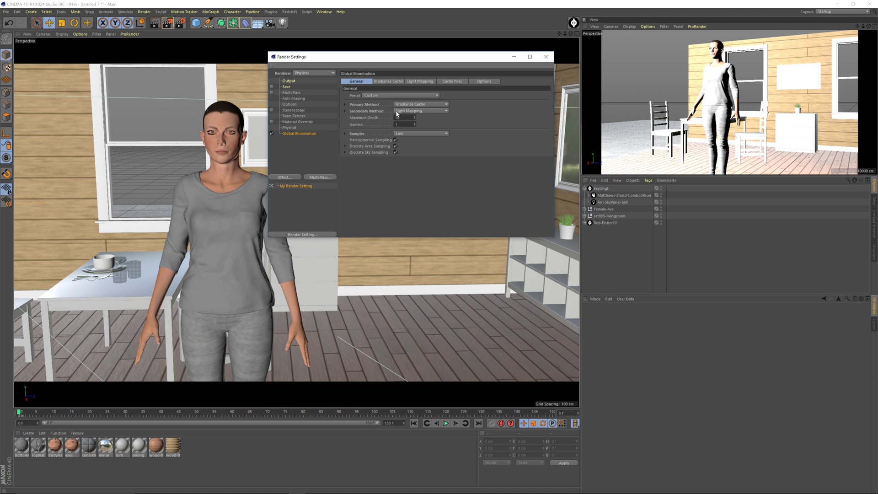
click(291, 128)
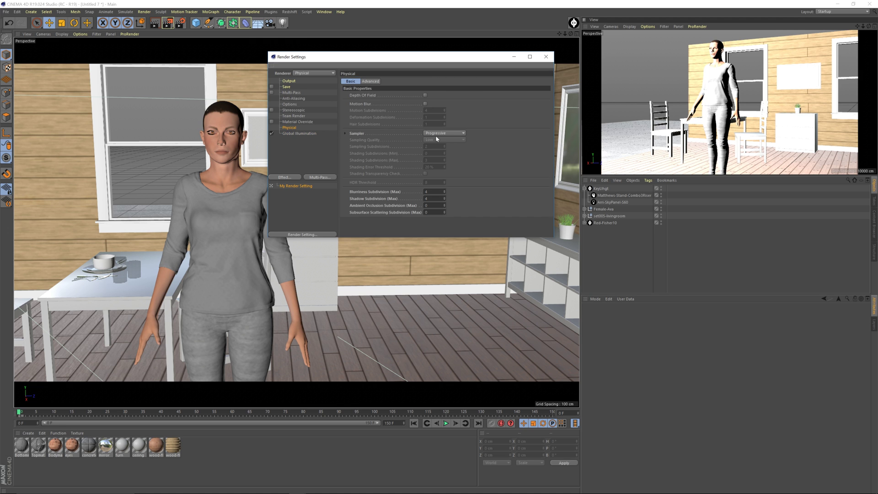
click(547, 56)
- Render the close view with Irradiance Cache as primary method, stop the render and close the Picture Viewer
key(shift+r)
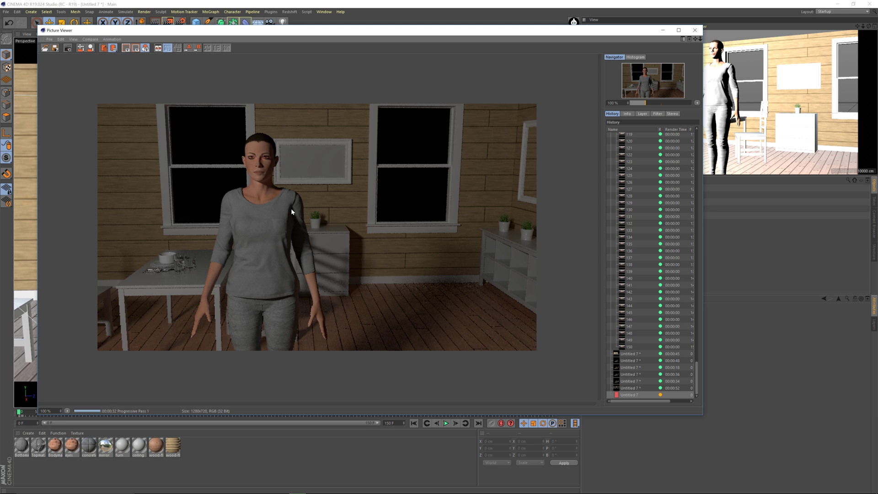
click(67, 48)
click(457, 280)
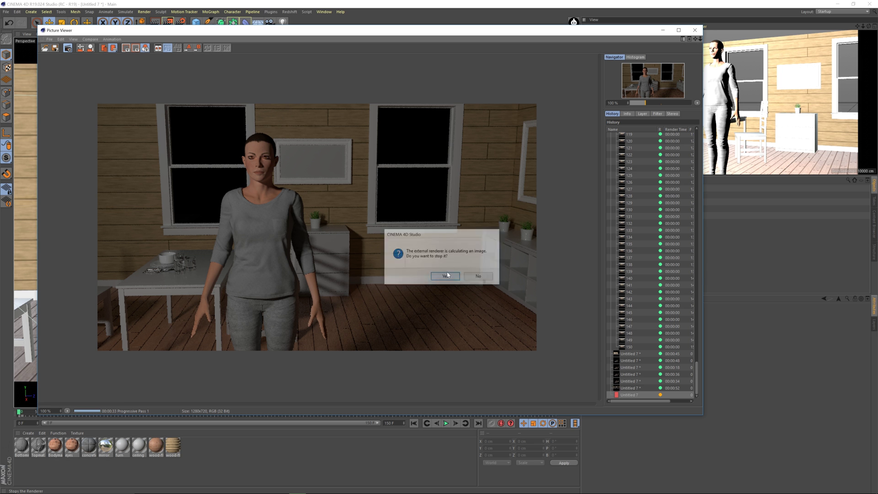
click(695, 30)
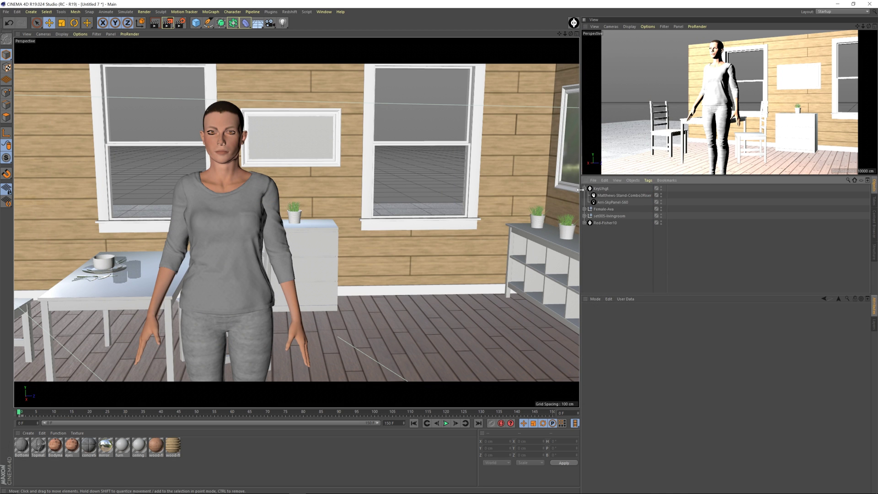
- Set the Global Illumination primary method back to Quasi-Monte Carlo (QMC), check the Physical settings and close the render settings
click(180, 23)
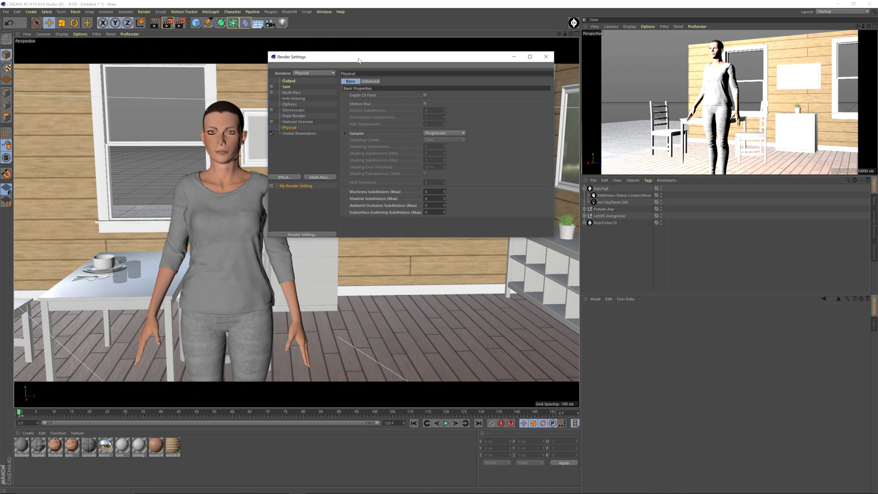
drag(359, 60, 342, 60)
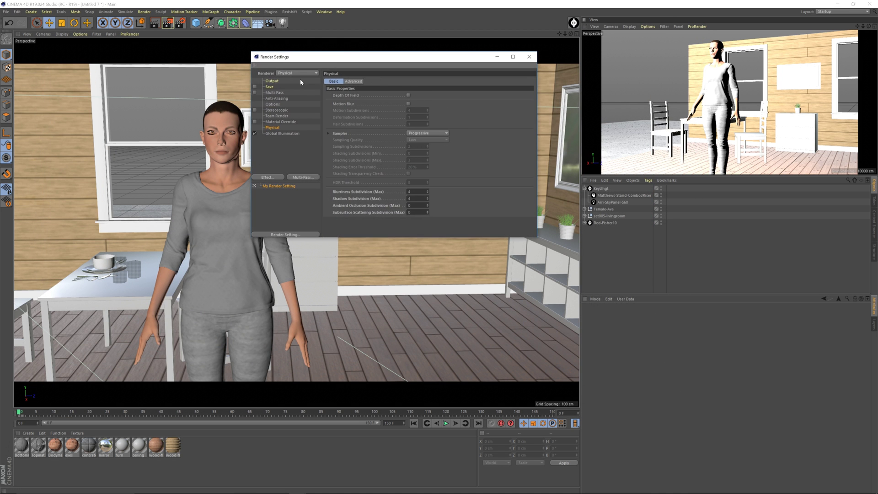
click(282, 133)
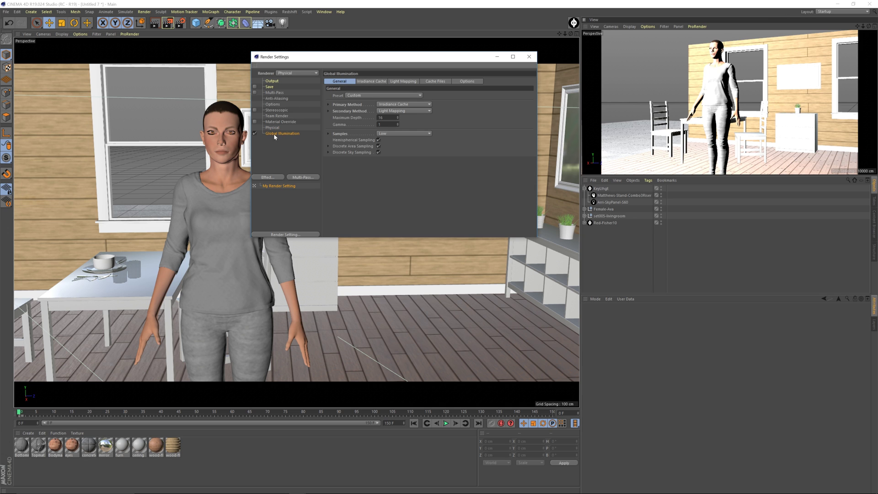
click(394, 105)
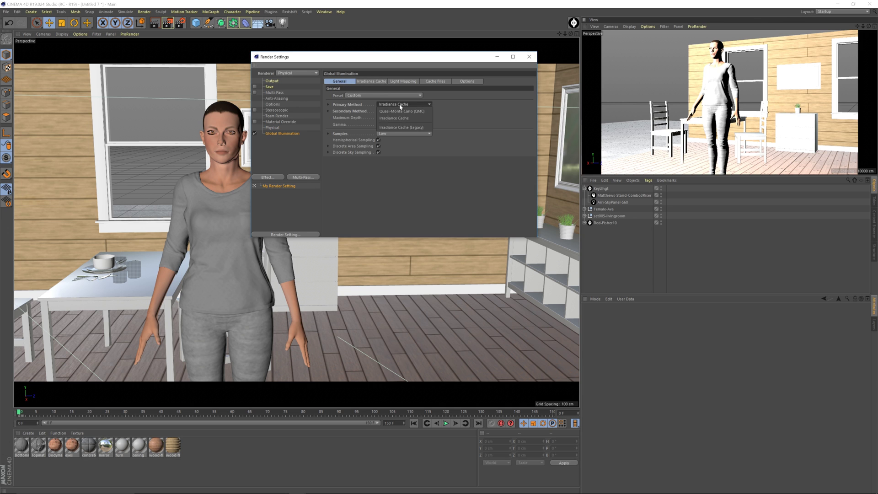
click(392, 111)
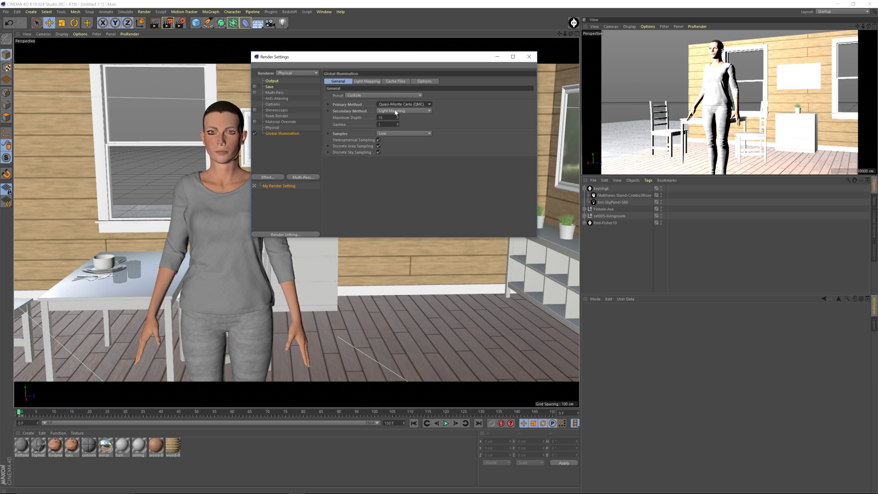
click(274, 128)
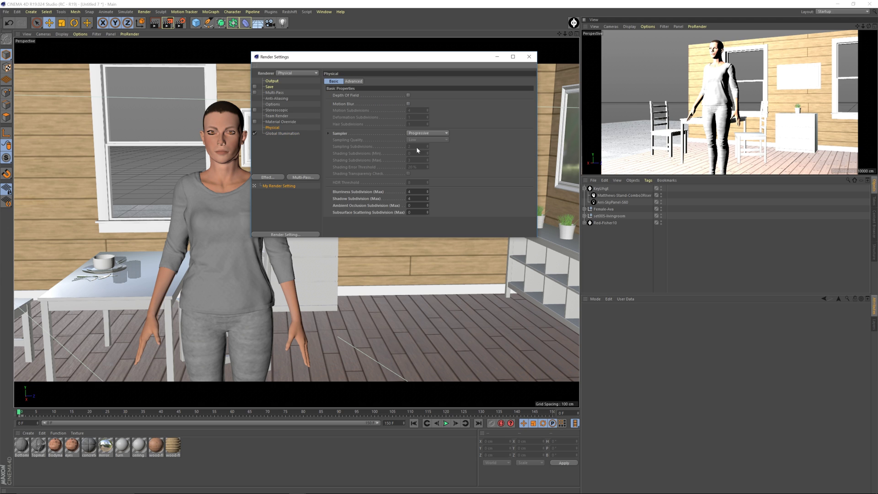
click(608, 259)
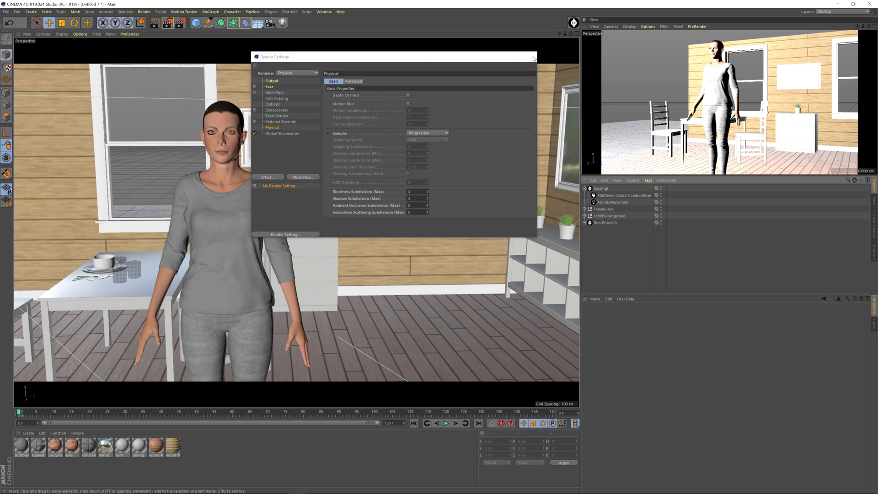
- Start a Picture Viewer render of the whole set from a high overhead view
alt+drag(320, 192, 391, 228)
scroll(378, 240, down, 5)
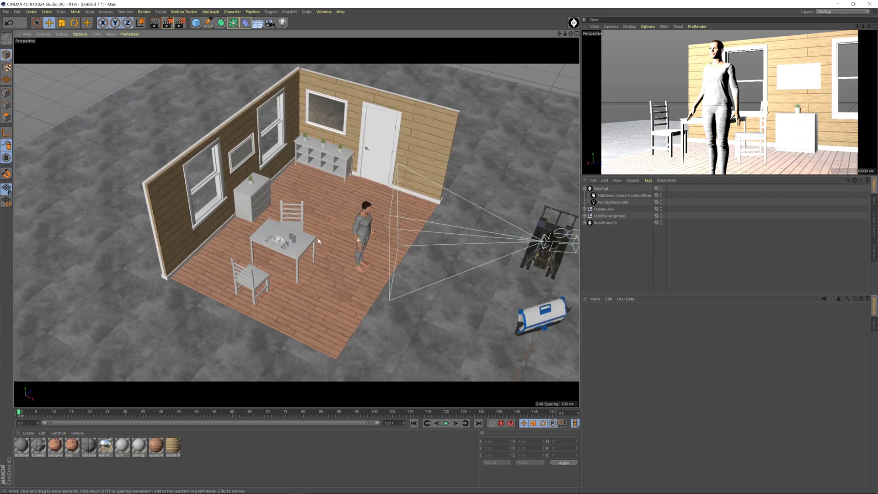
alt+drag(317, 238, 335, 236)
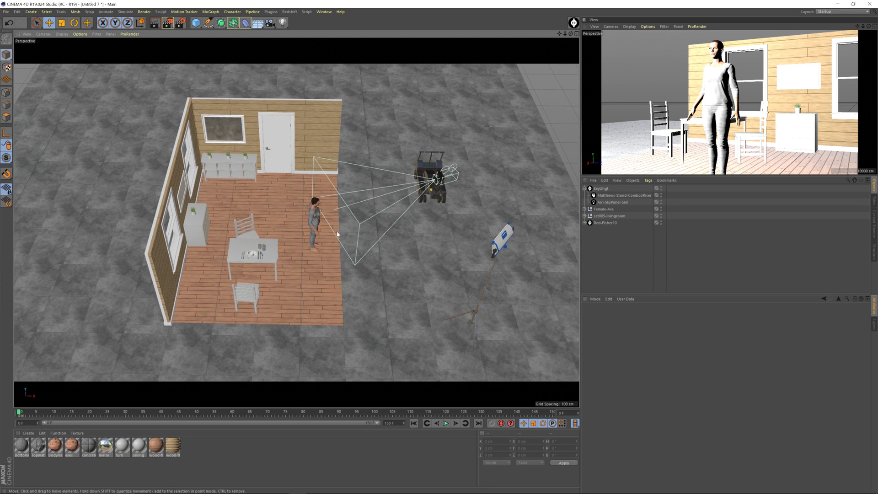
key(shift+r)
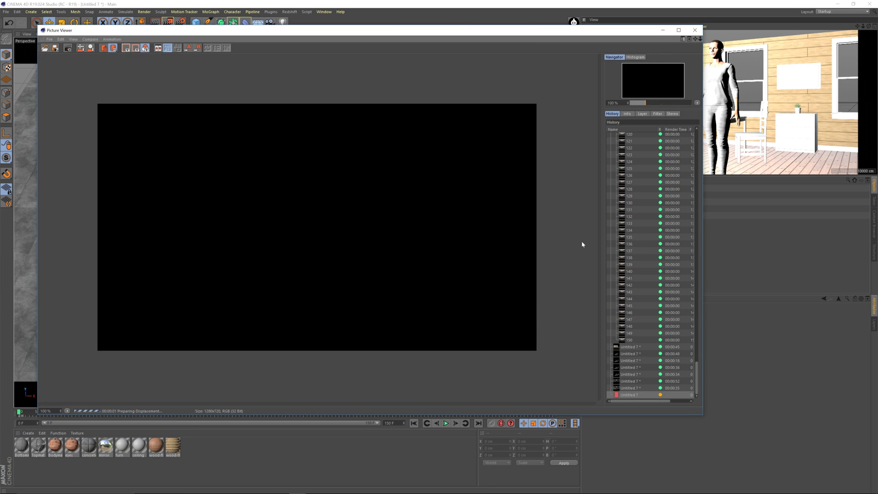